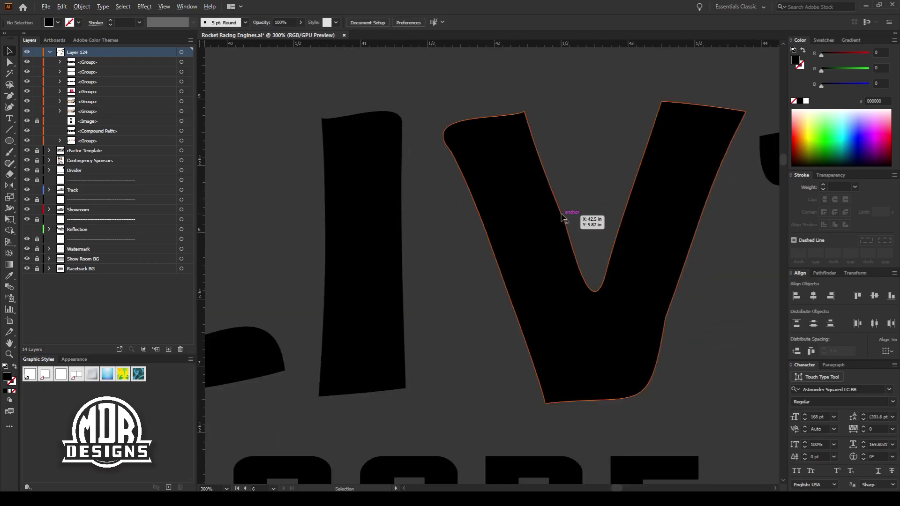
Clean up the contours of the OLIVER'S lettering by removing stray anchor points and rounding rough corners
drag(573, 258, 573, 259)
scroll(613, 261, down, 8)
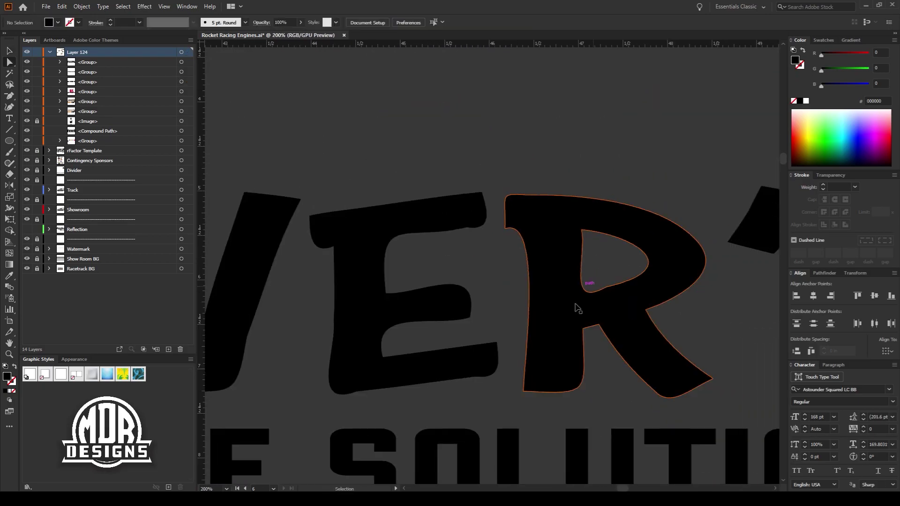
scroll(595, 267, up, 5)
scroll(552, 351, down, 6)
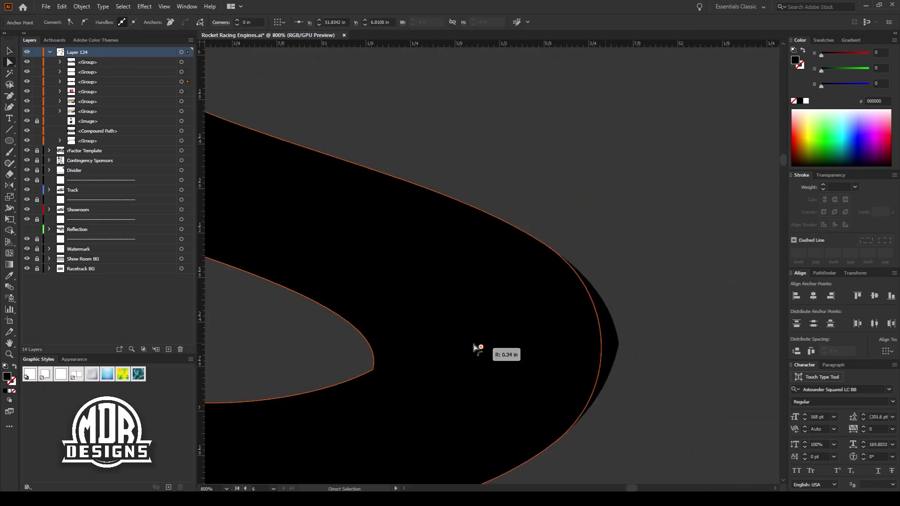
scroll(532, 228, up, 6)
click(532, 228)
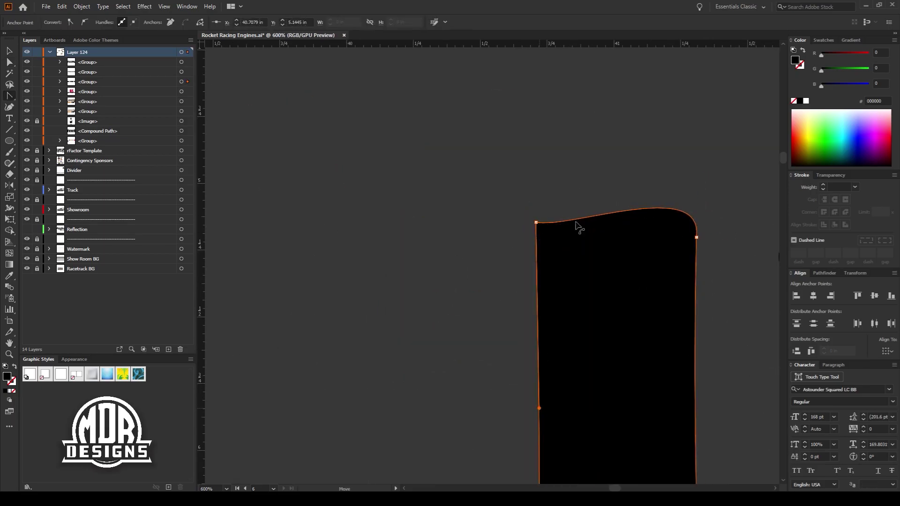
Add offset outlines around the OLIVER'S lettering, offsetting the orange outline by 0.1 in with mitered joins
scroll(585, 231, down, 8)
key(v)
click(82, 6)
click(230, 248)
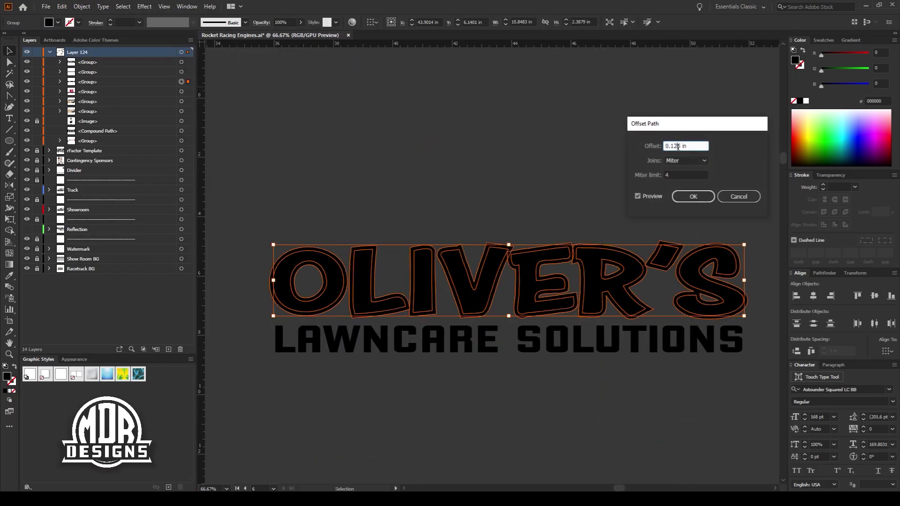
key(a)
key(ctrl+minus)
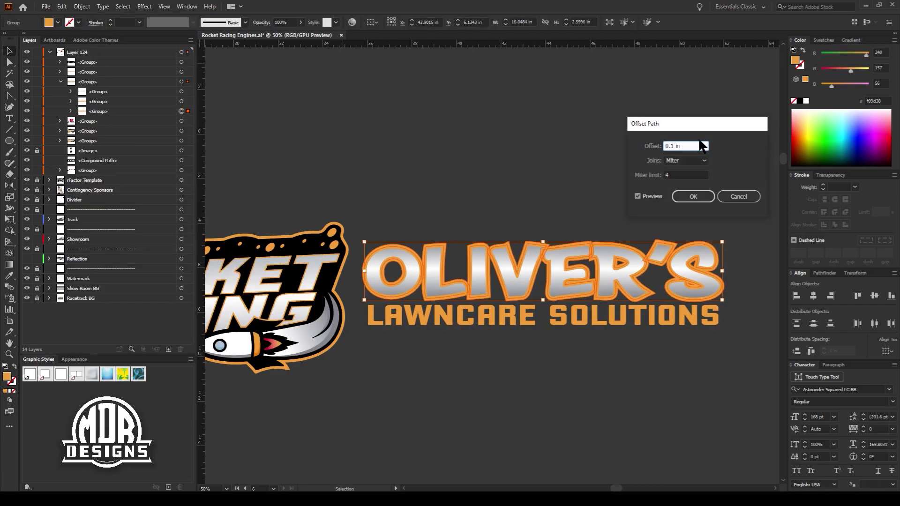
key(Return)
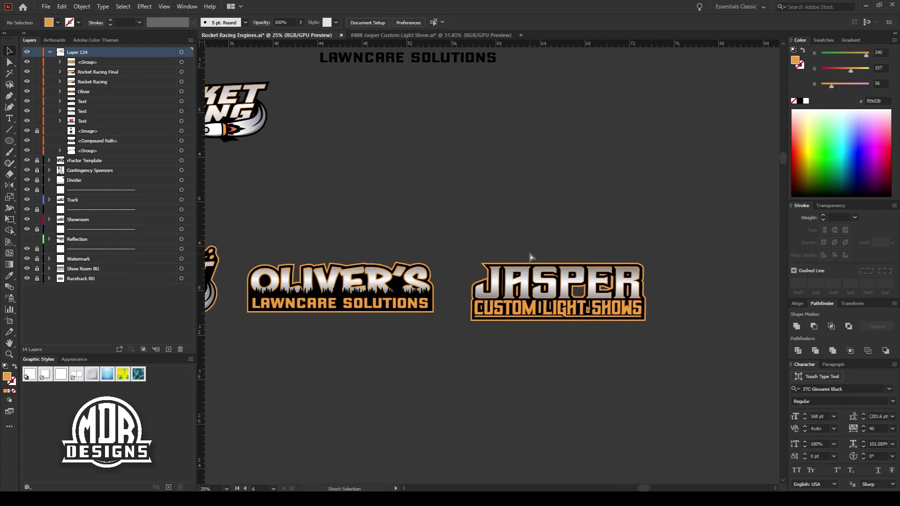
Name the rocket artwork's group Rocket and the Jasper logo's group Jasper
key(ctrl+minus)
drag(412, 145, 439, 168)
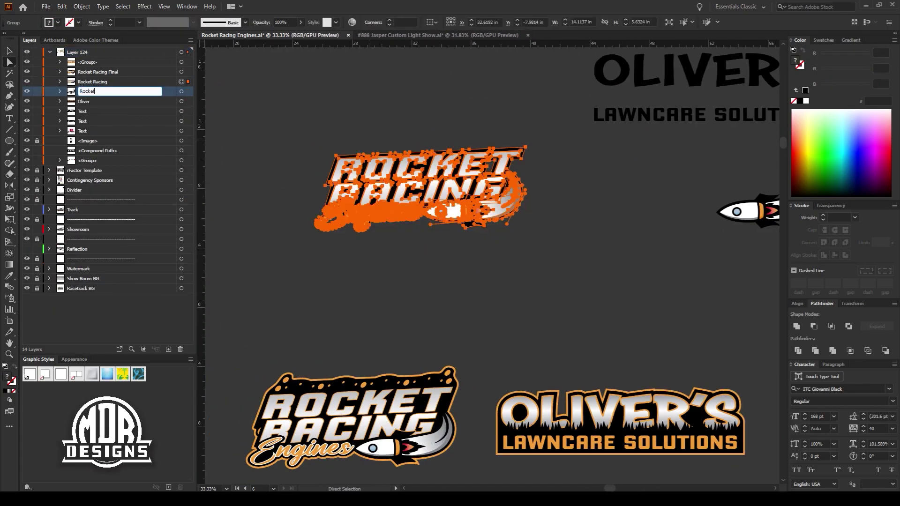
text(t)
key(Return)
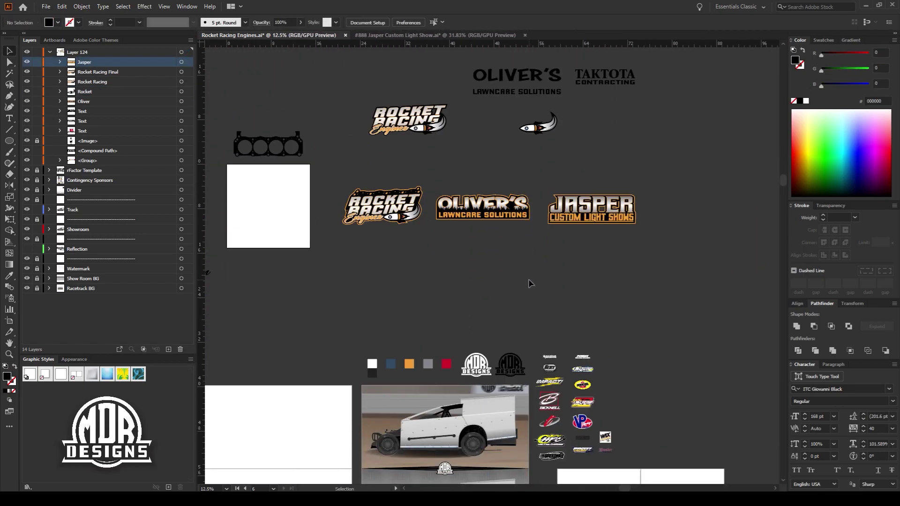
Close the #888 Jasper Custom Light Show document and return to the Rocket Racing Engines file
scroll(528, 281, right, 1)
scroll(482, 277, up, 1)
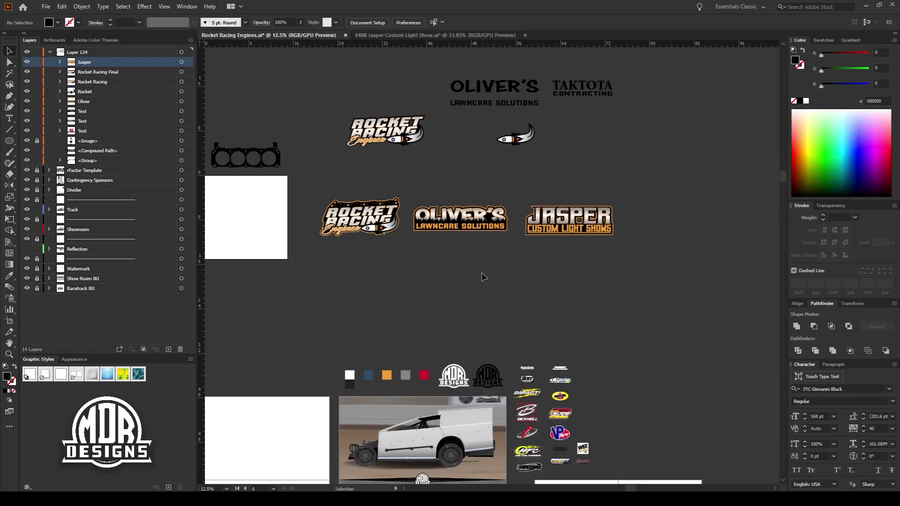
drag(482, 277, 430, 265)
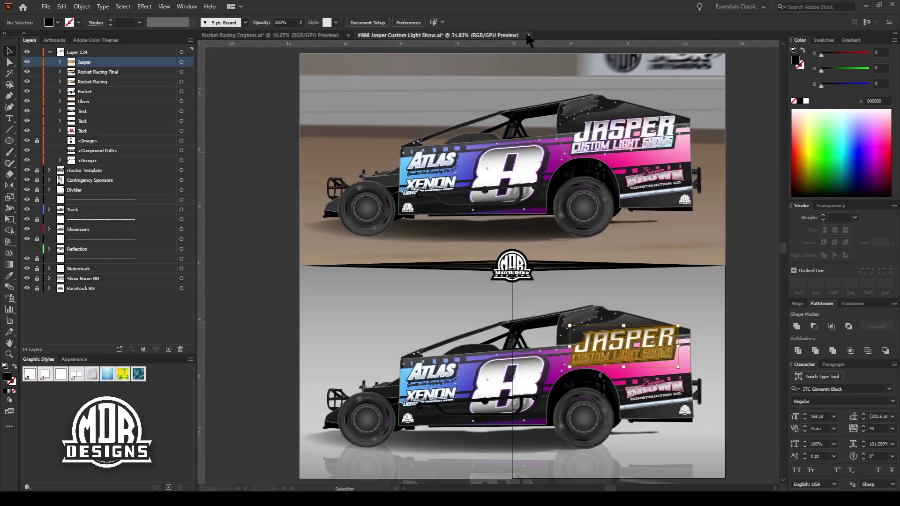
click(520, 34)
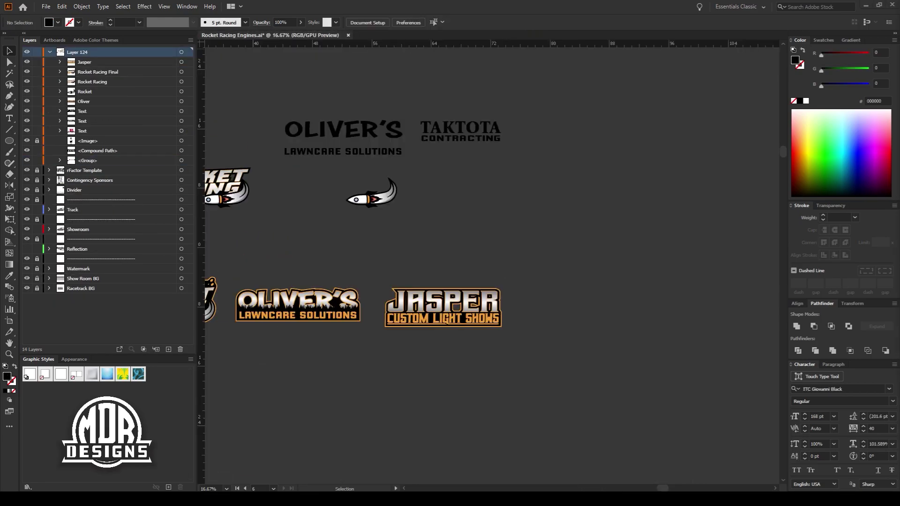
Bring the Red Star Excavation and Hyper Media logos into the Rocket Racing Engines file and place them below the finished logos
scroll(478, 281, up, 3)
click(439, 292)
drag(256, 295, 256, 295)
scroll(257, 296, up, 5)
scroll(257, 295, down, 3)
scroll(256, 296, up, 2)
key(e)
drag(681, 168, 681, 170)
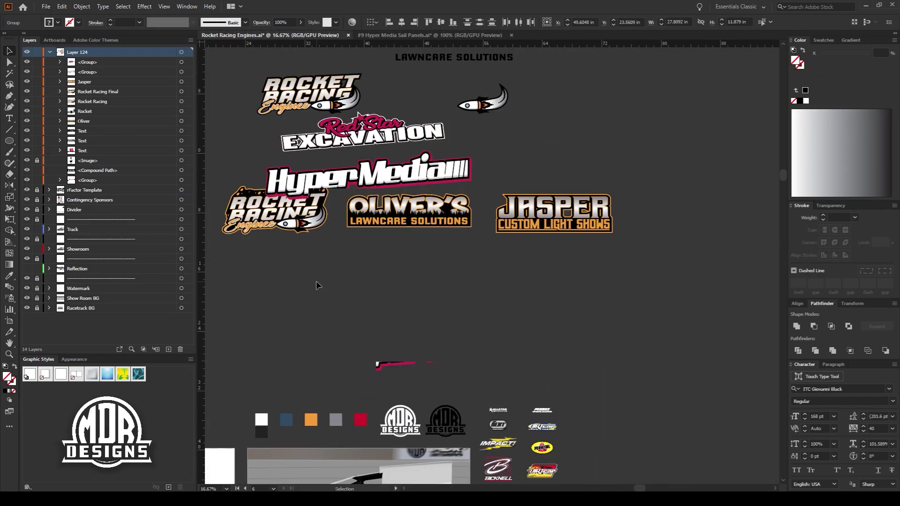
scroll(316, 281, up, 3)
scroll(308, 216, up, 3)
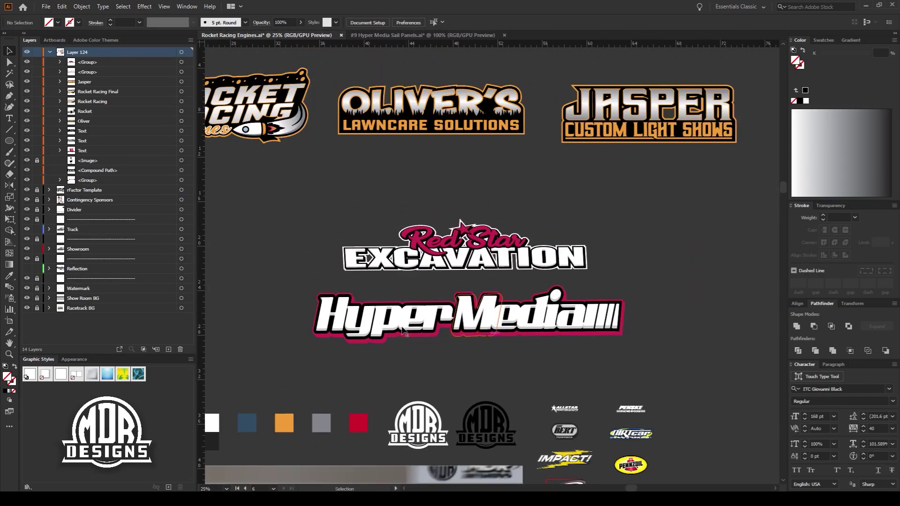
Add the text HYPER beside the Hyper Media reference logo and set its font to AddCityboy Normal
scroll(403, 251, down, 2)
click(472, 406)
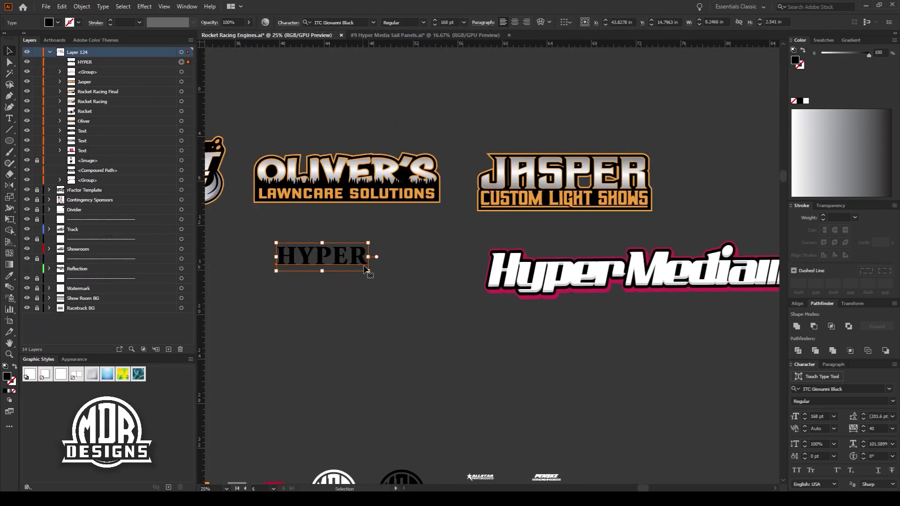
click(889, 389)
key(Down)
key(Down)
key(Down)
key(Down)
key(Down)
key(Return)
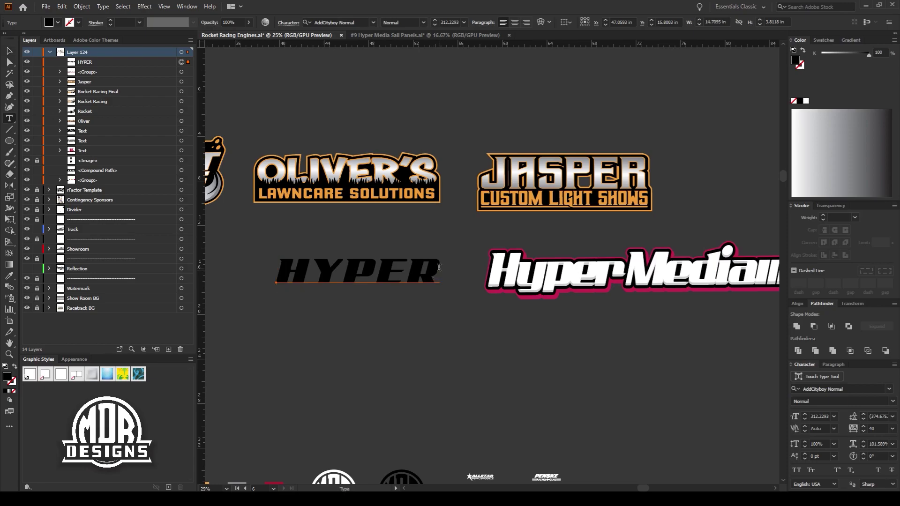
Change the text to Hyper, stack a matching Media line beneath it, and convert both words to outlines
key(Escape)
drag(379, 273, 367, 312)
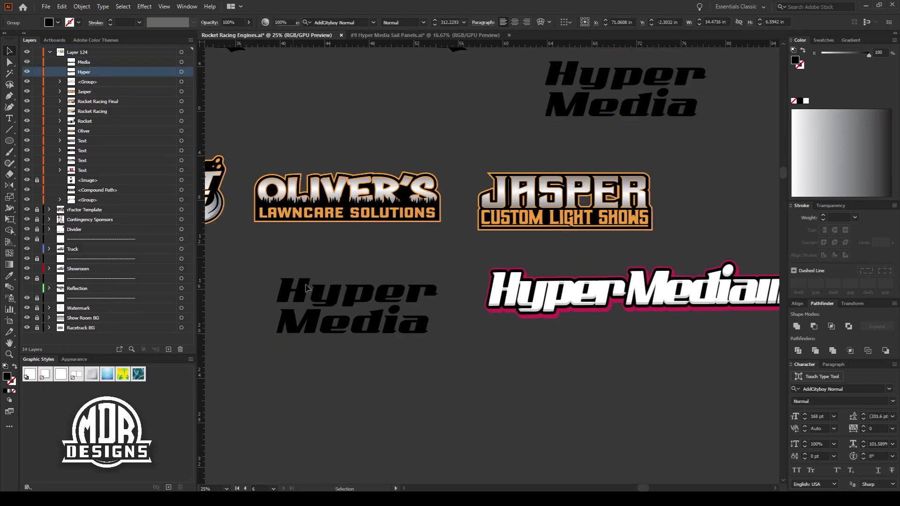
click(323, 300)
scroll(372, 210, up, 3)
key(ctrl+shift+a)
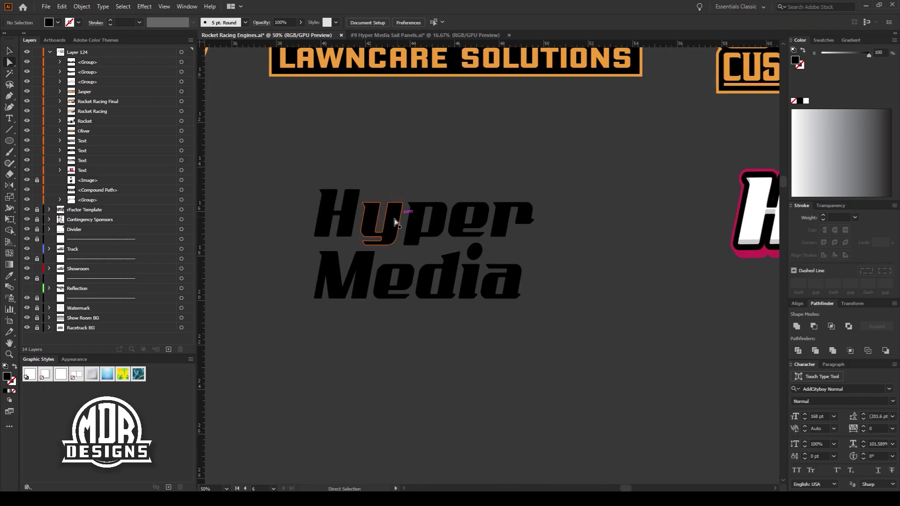
Ungroup the outlined words and tighten the spacing between the letters of Hyper
click(398, 218)
scroll(398, 217, up, 2)
key(a)
click(489, 235)
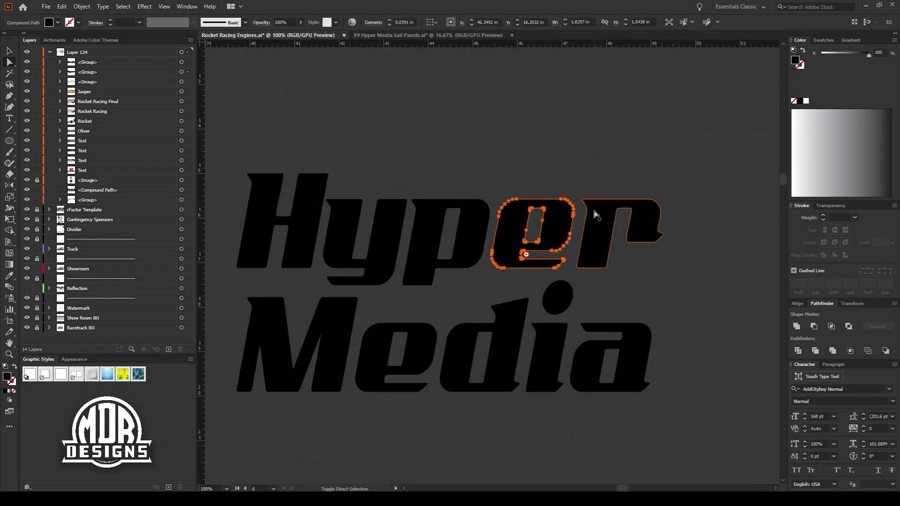
key(ctrl+shift+a)
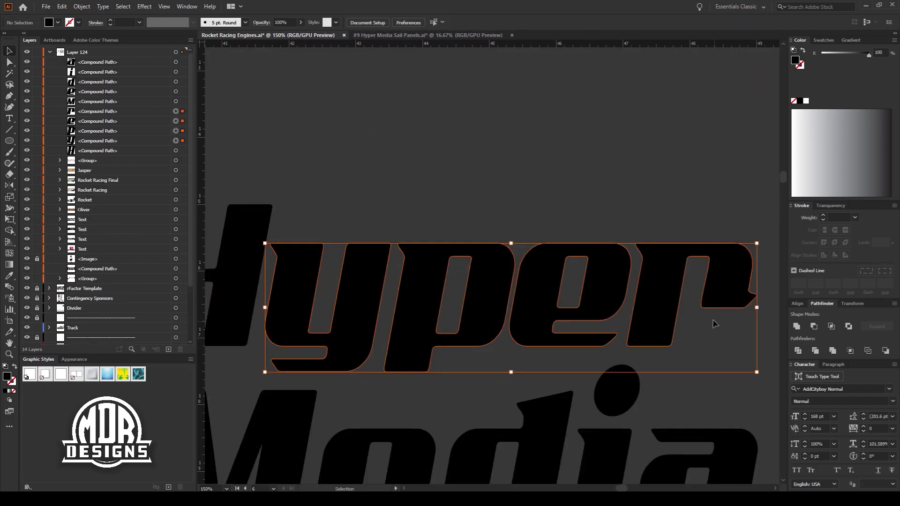
key(ctrl+shift+a)
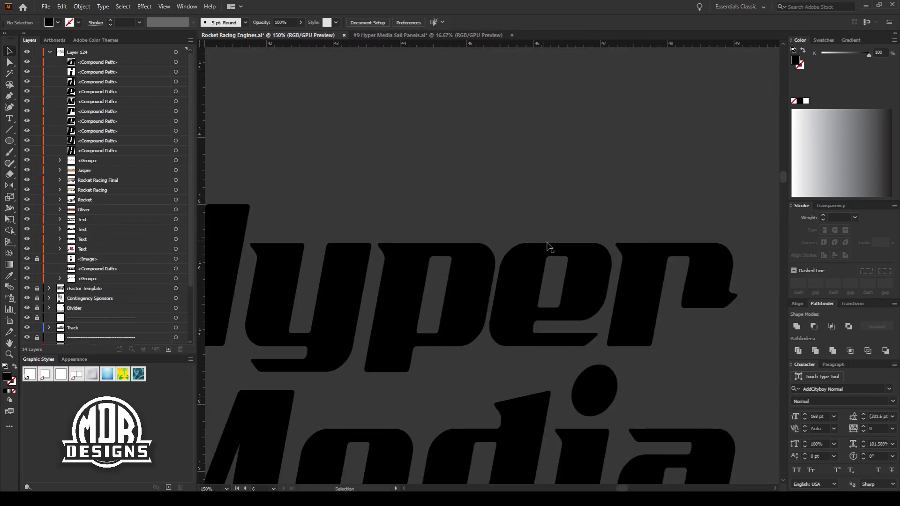
Adjust the spacing of the letters in Media, keeping the i together with its dot
scroll(642, 204, down, 1)
shift+click(594, 449)
click(537, 402)
scroll(510, 385, up, 1)
scroll(524, 368, down, 1)
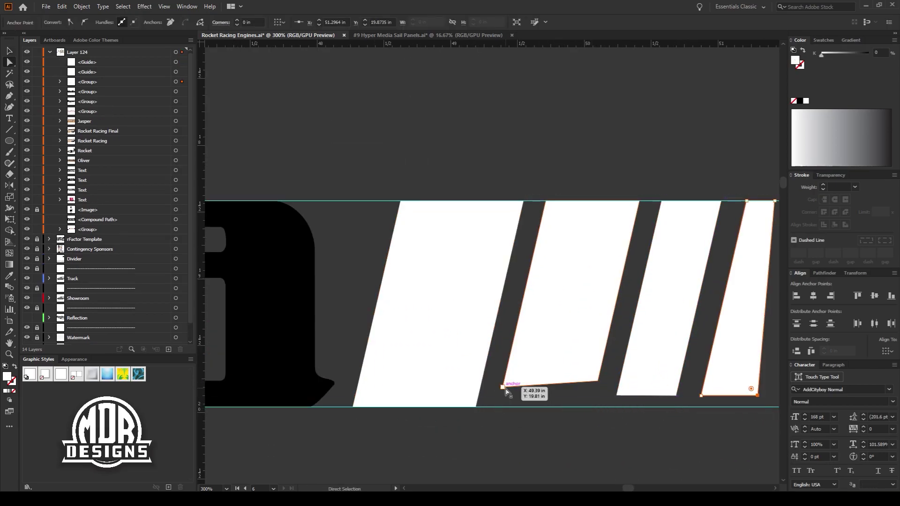
Extend the white slanted stripes down to the baseline guide and scale Media with its stripes to match Hyper's width
drag(511, 387, 513, 408)
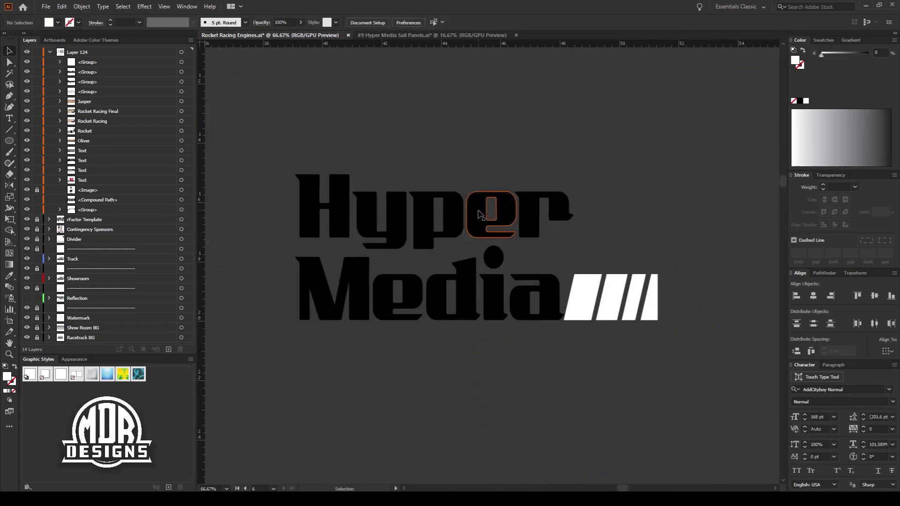
key(ctrl+equal)
click(384, 312)
key(ctrl+minus)
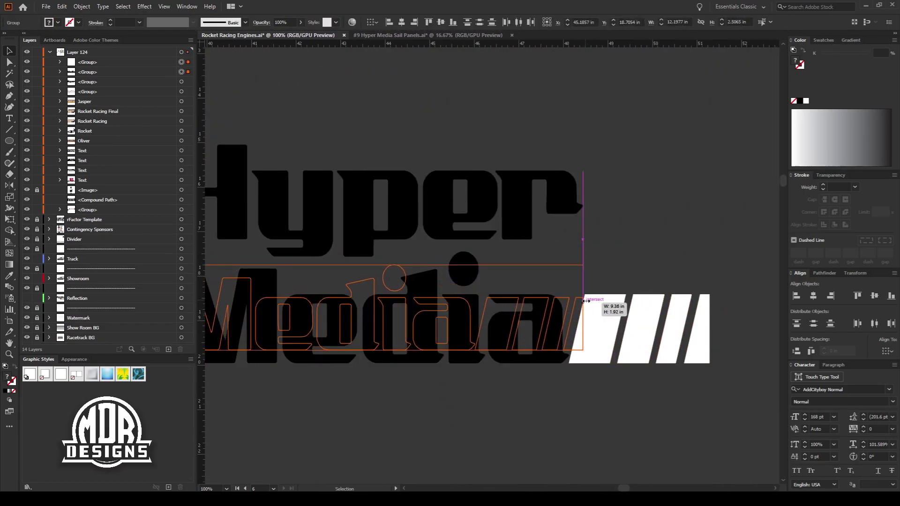
click(380, 221)
scroll(382, 247, left, 2)
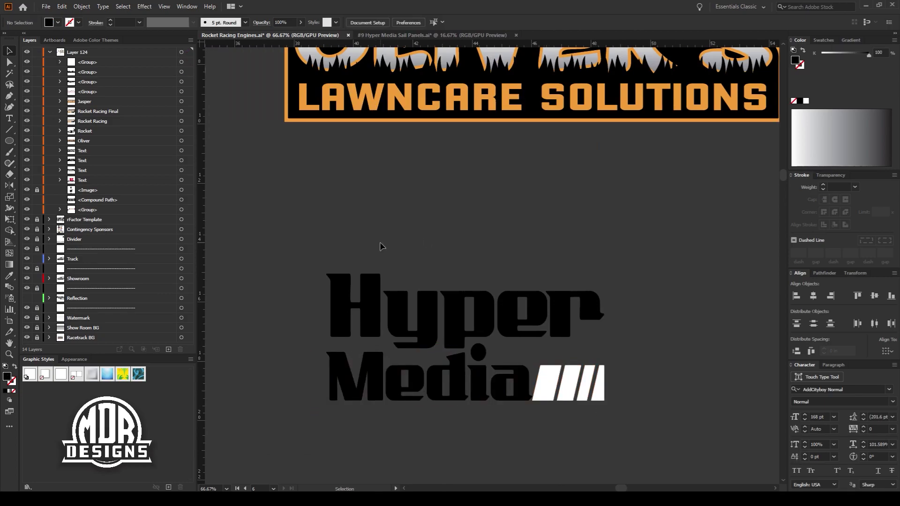
Reshape the stem of the p in Hyper so it merges with the top of the d in Media
key(ctrl+equal)
key(ctrl+equal)
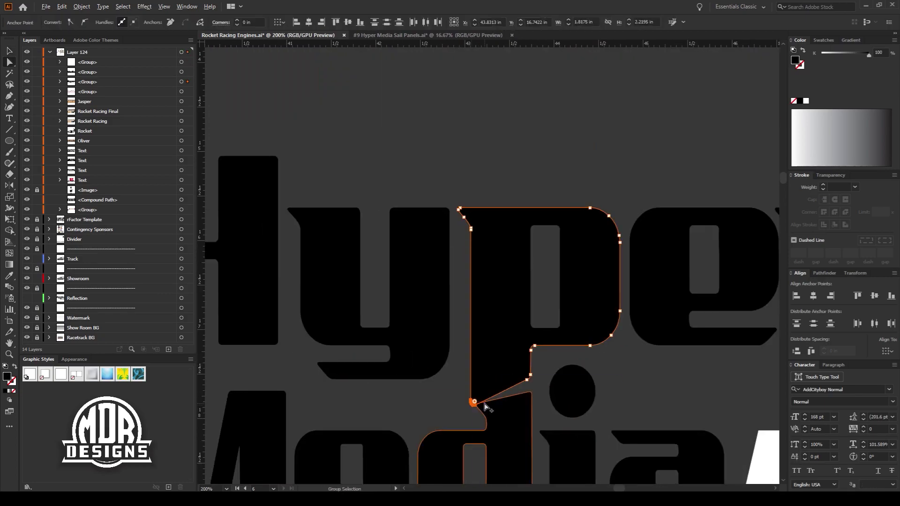
drag(508, 355, 440, 409)
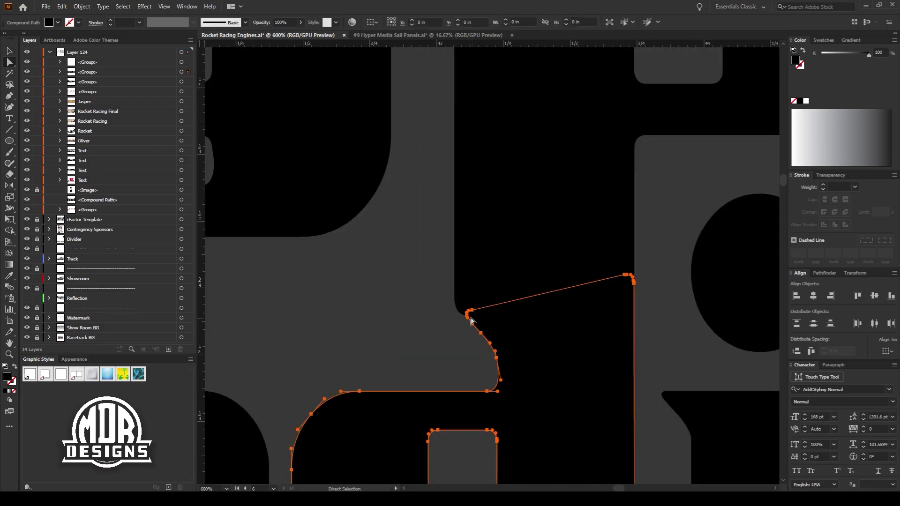
drag(372, 263, 603, 338)
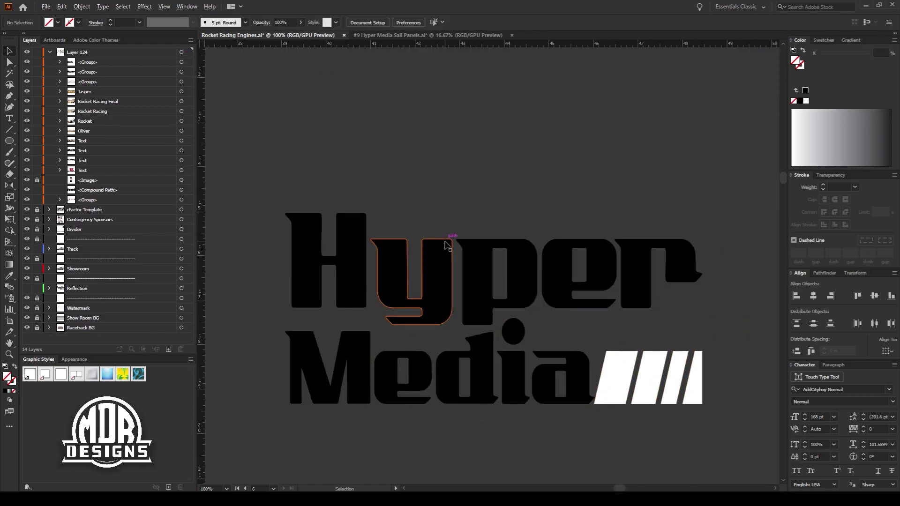
Fill the Hyper Media lettering with white sampled from the reference logo and group both words together
drag(449, 281, 463, 276)
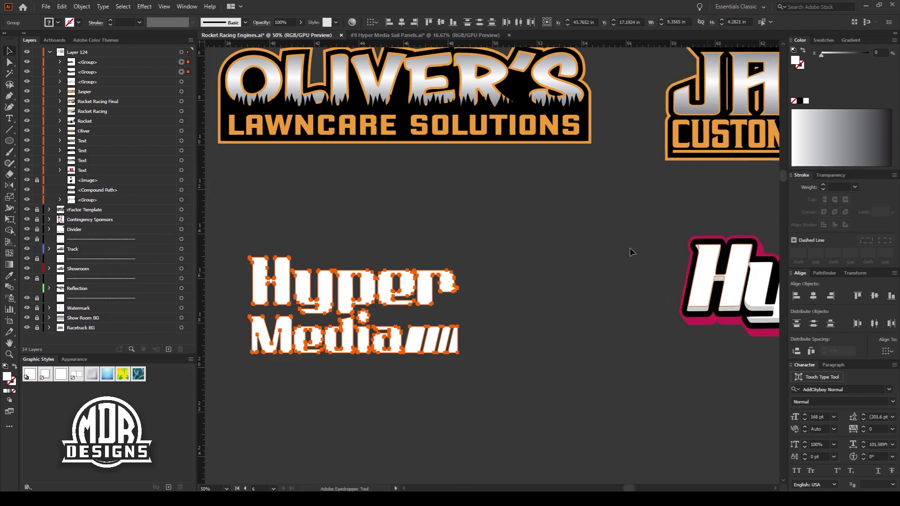
key(ctrl+equal)
click(60, 62)
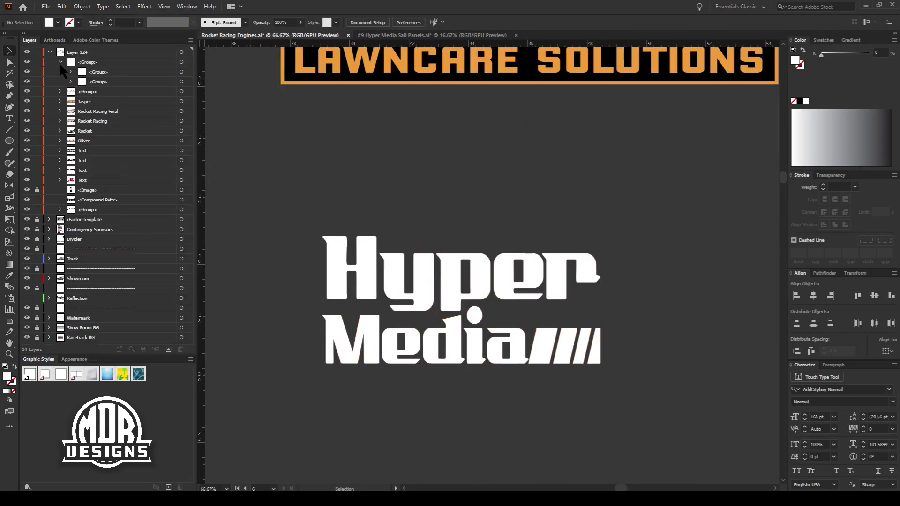
Create outlines around the white Hyper Media lettering with Offset Path, using mitered joins
click(82, 6)
click(234, 251)
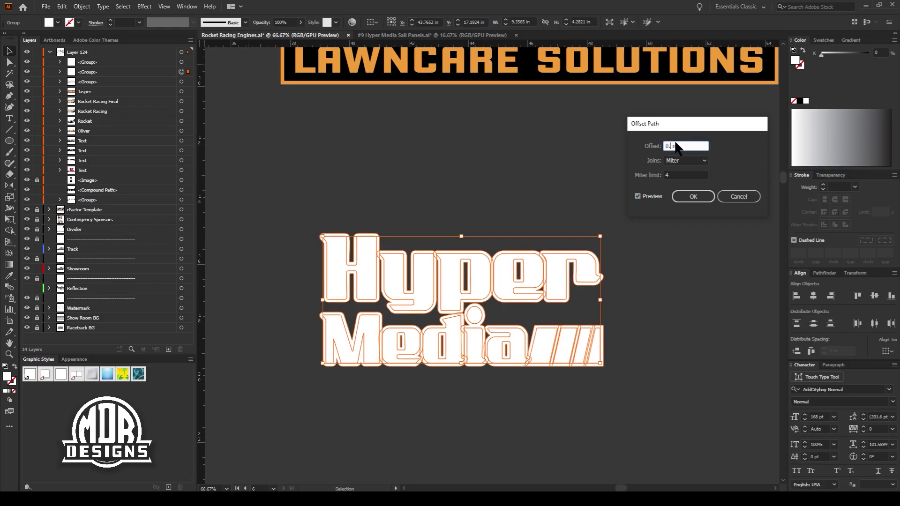
click(81, 6)
click(234, 250)
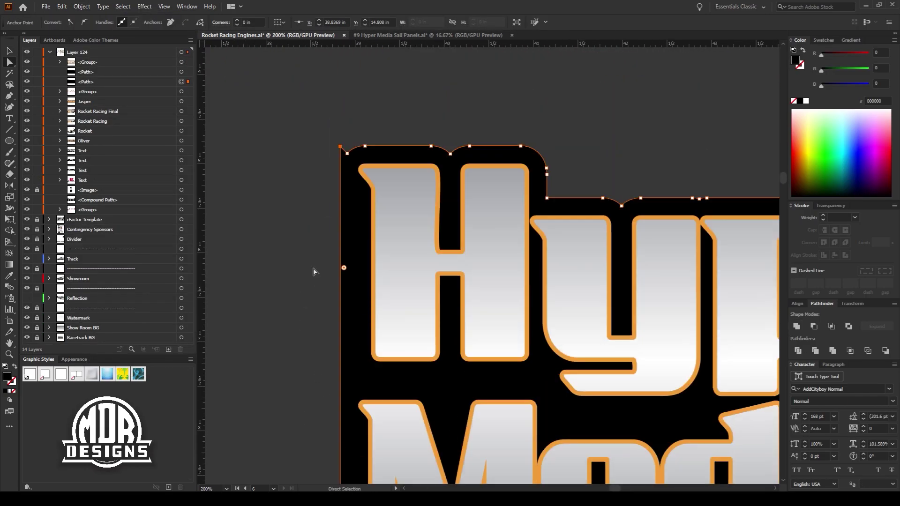
Smooth the upper-left corner of the black backing shape around the H of Hyper
scroll(314, 271, up, 2)
drag(356, 151, 357, 180)
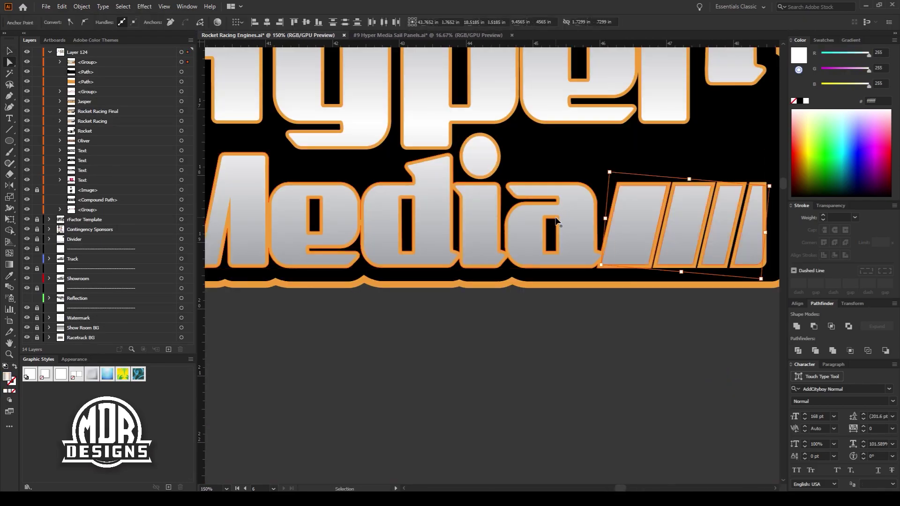
Trim the orange outlines between the slanted stripes to widen their gaps, and make the stripes solid orange
scroll(485, 328, down, 2)
click(486, 401)
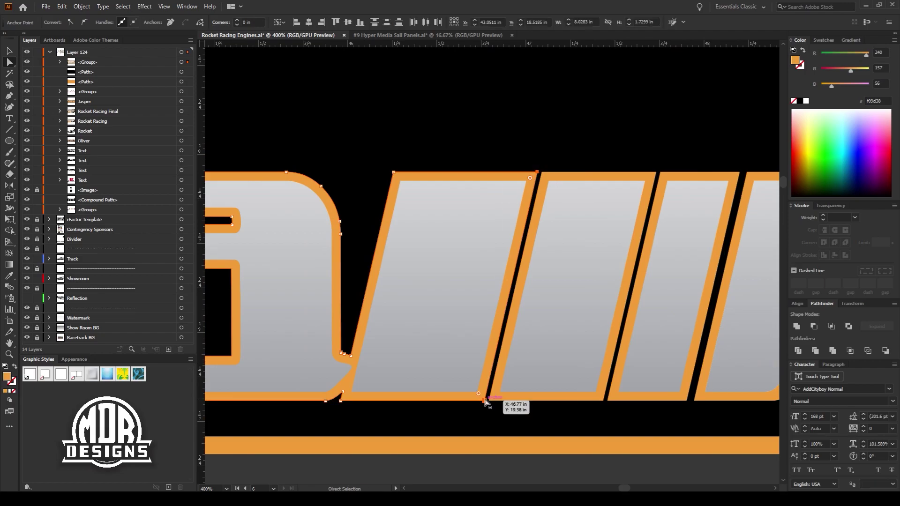
scroll(492, 371, up, 5)
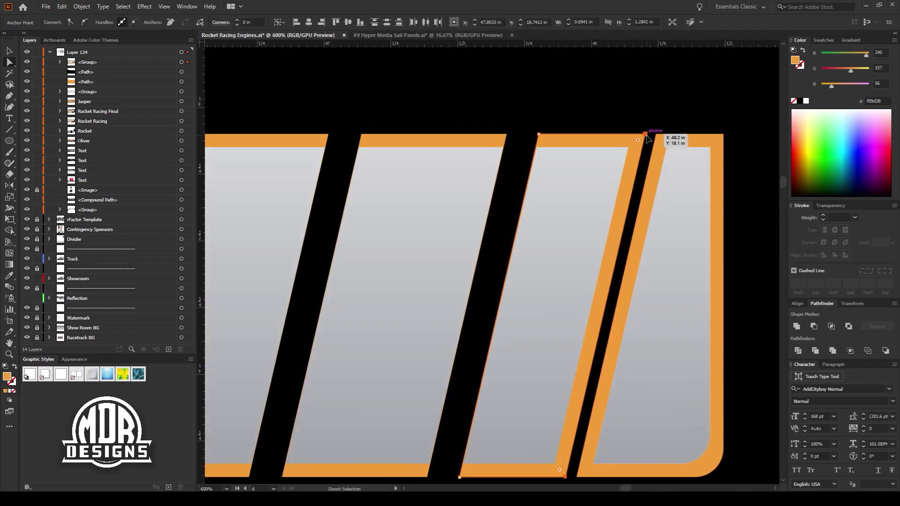
scroll(647, 138, down, 6)
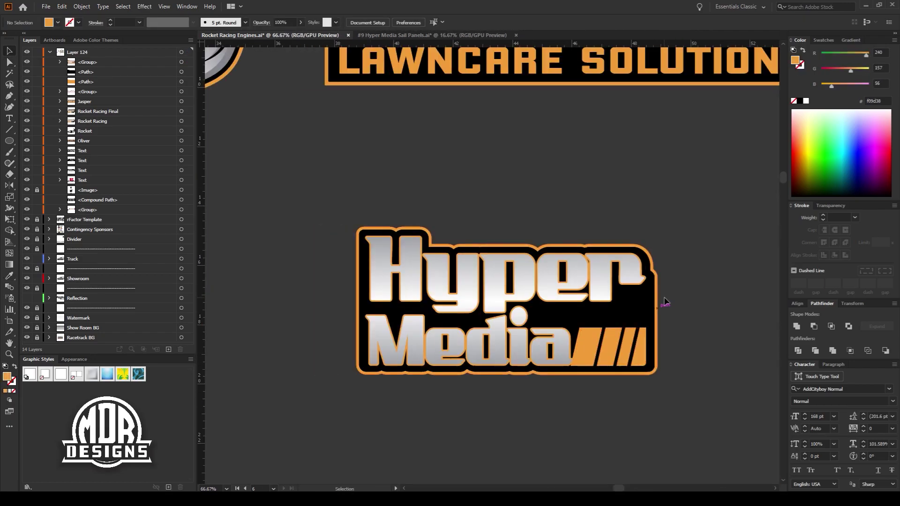
Select the Media lettering and adjust the silver gradient running through its letters
click(402, 337)
alt+click(402, 338)
scroll(402, 337, down, 2)
scroll(502, 380, up, 4)
key(g)
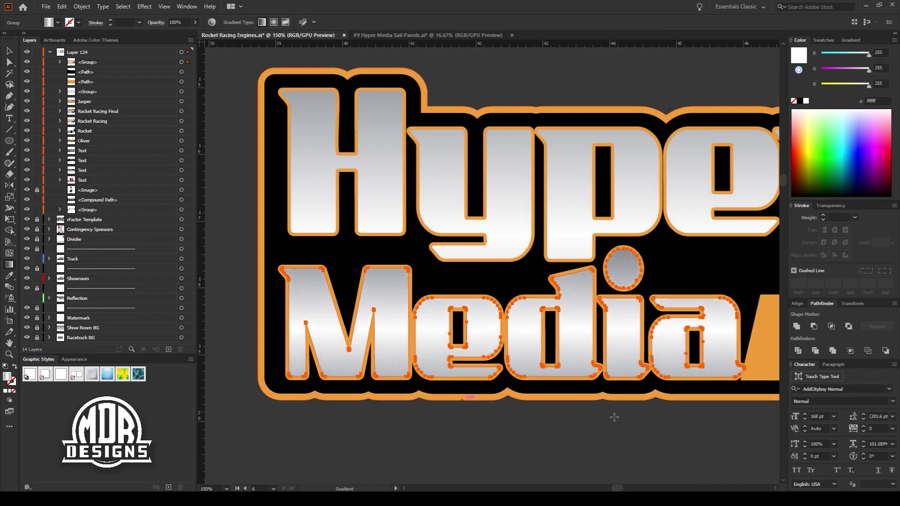
scroll(391, 191, down, 5)
text(v)
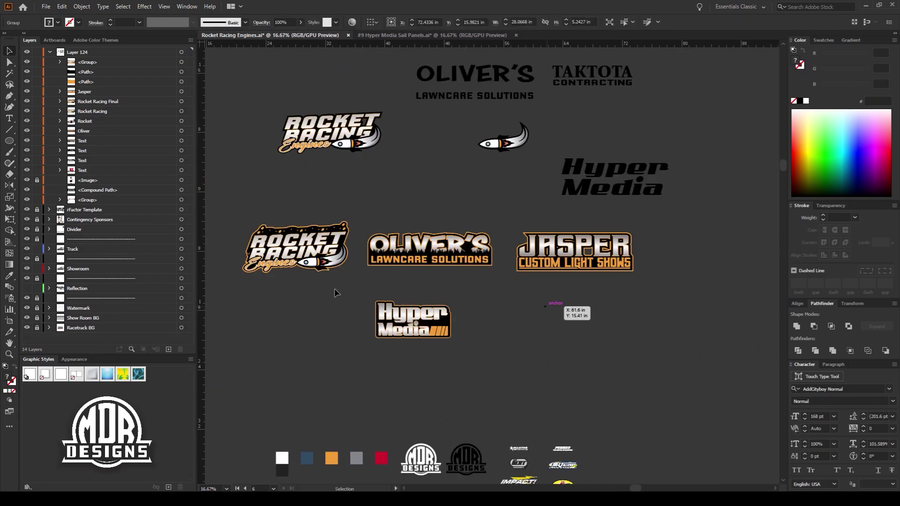
Rename the finished logo's layer group as Hyper Media
text(Hyper Media)
key(Return)
scroll(555, 161, down, 2)
scroll(555, 161, up, 2)
Open Number Pack 011, dismiss the missing fonts notice, and arrange the orange numerals side by side as race number 03
click(602, 232)
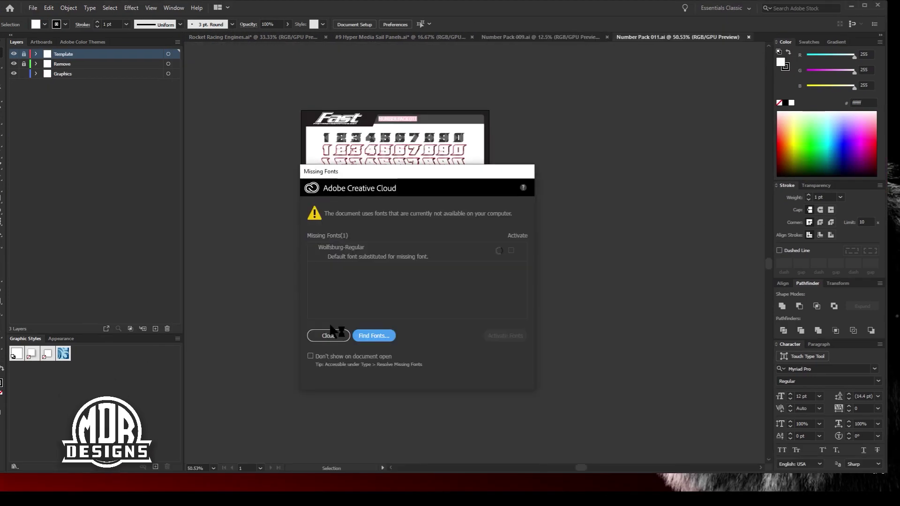
click(328, 336)
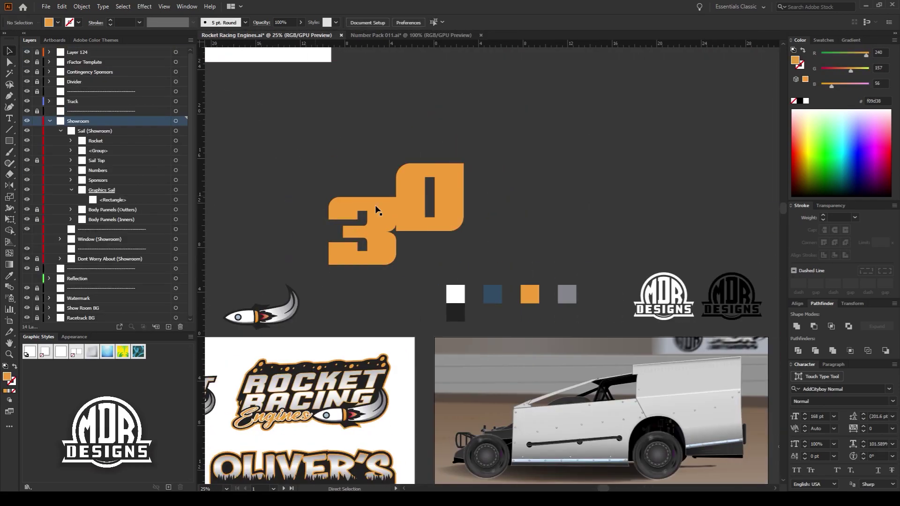
drag(376, 206, 468, 151)
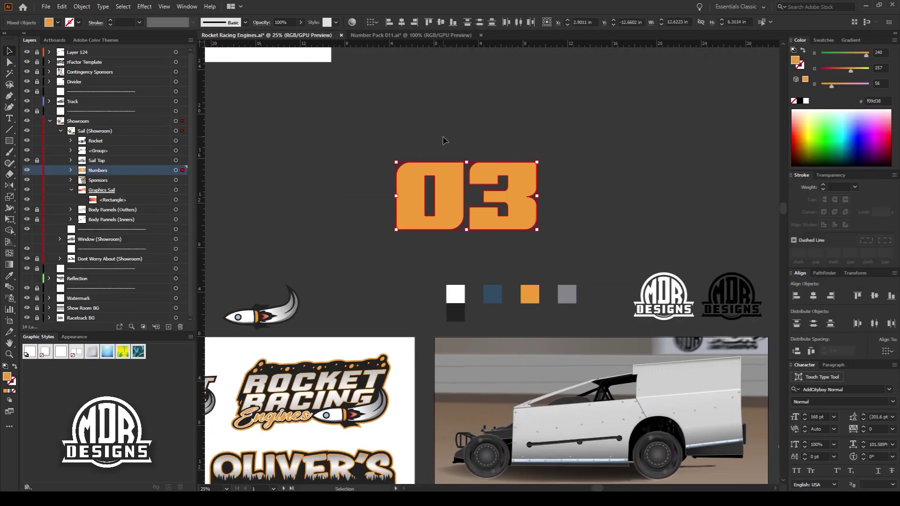
key(ctrl+plus)
key(ctrl+minus)
key(ctrl+minus)
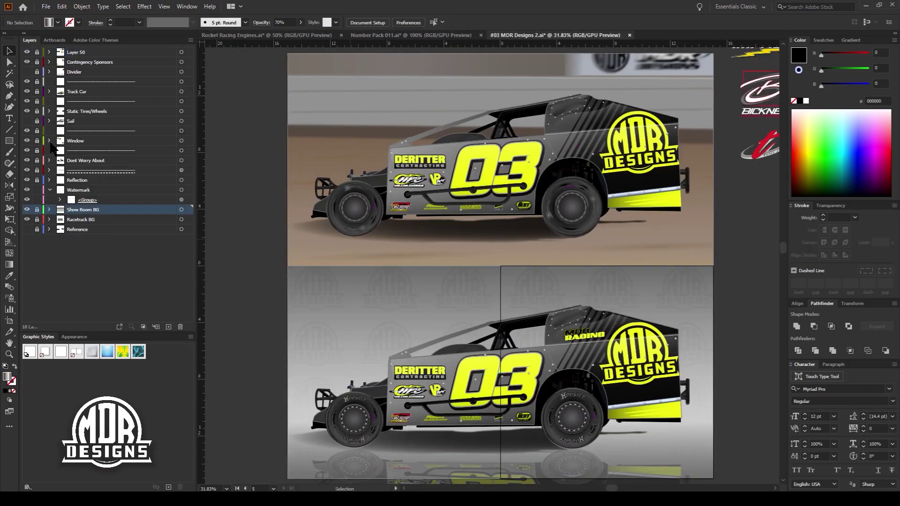
Bring in the MDR Racing lettering from #03 MDR Designs 2 and recolor the MDR outlines orange
click(49, 141)
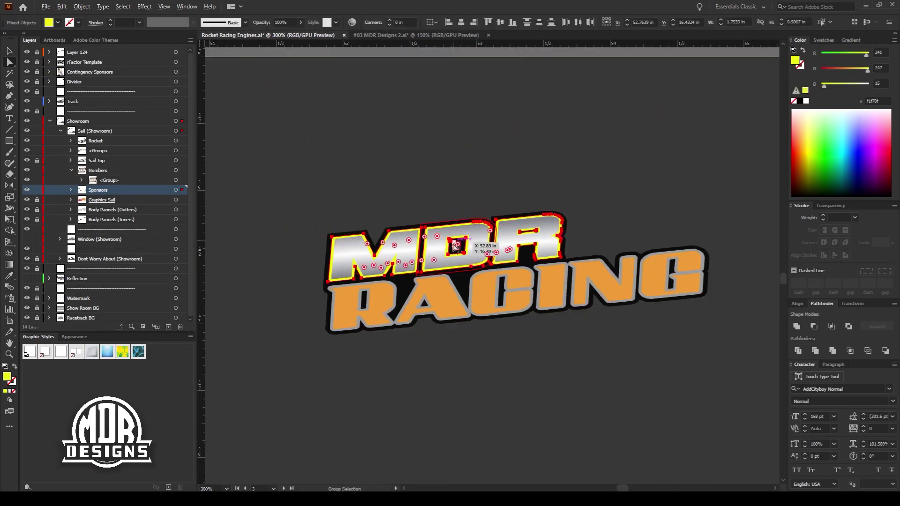
scroll(492, 213, up, 6)
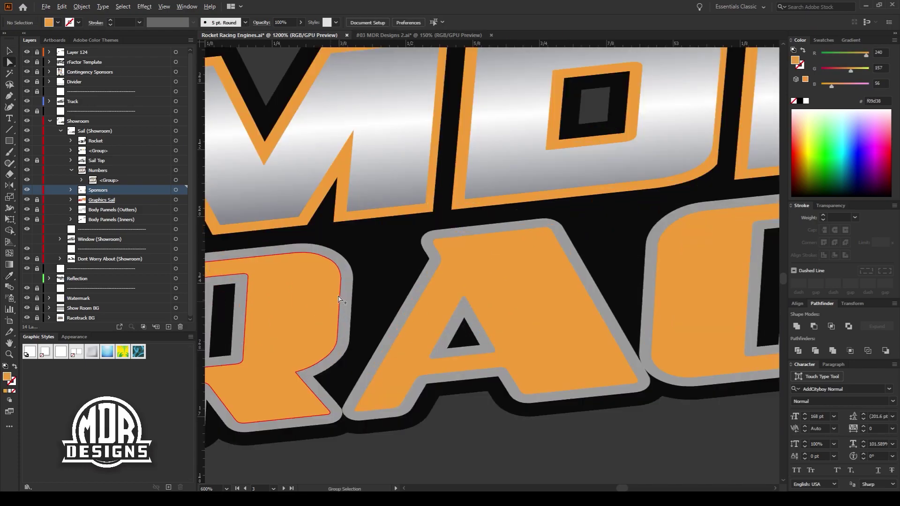
scroll(492, 213, down, 6)
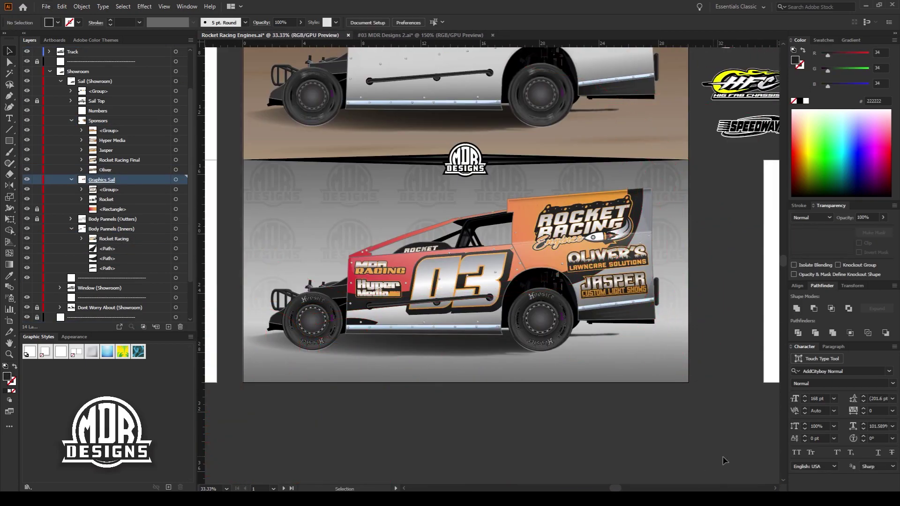
Recolor the showroom car's lower skirts and cockpit frame bars in gray
key(ctrl+equal)
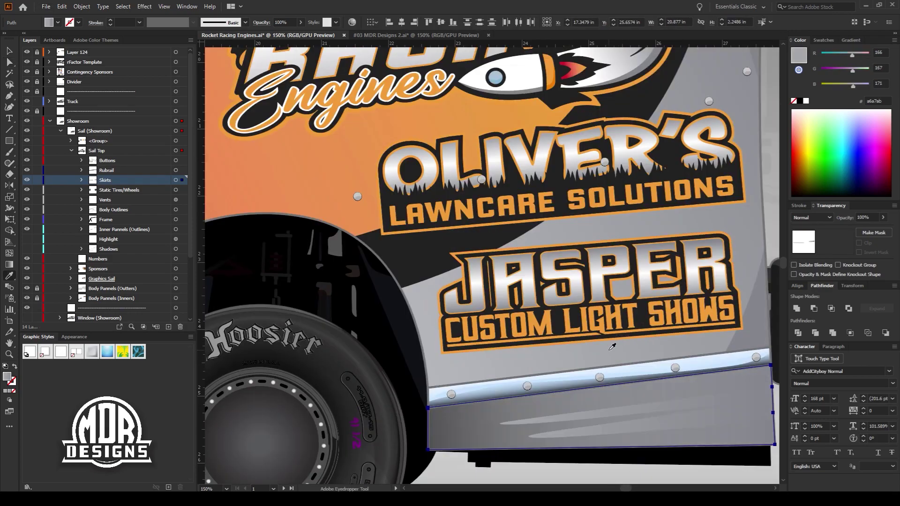
scroll(611, 346, down, 3)
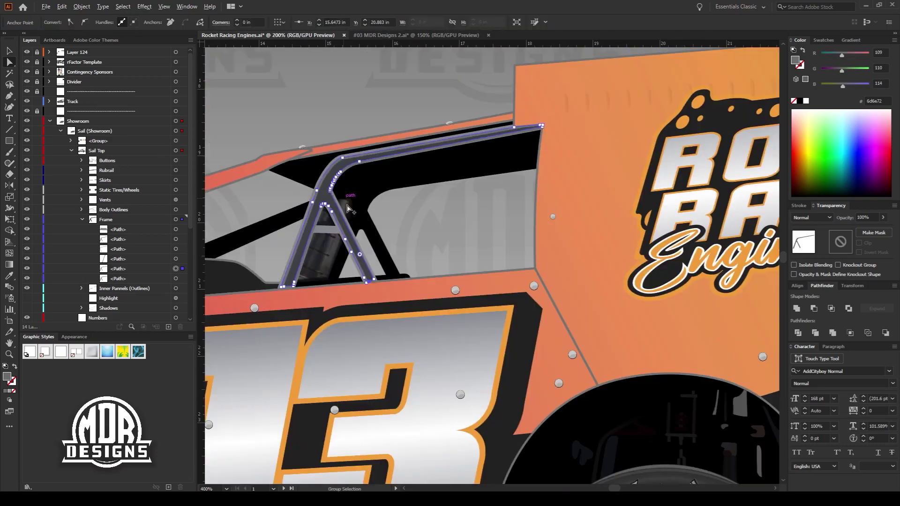
click(85, 181)
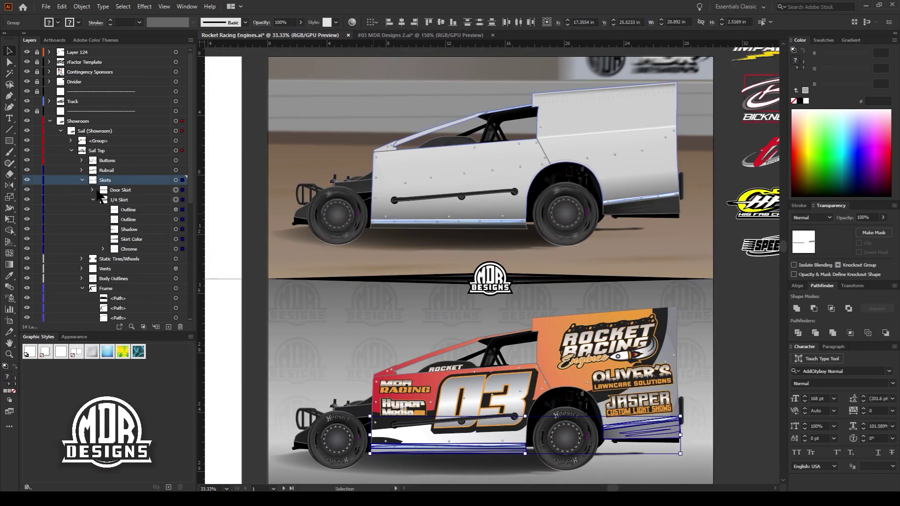
Recolor the showroom car's rub rail and bumpers in gray
click(82, 180)
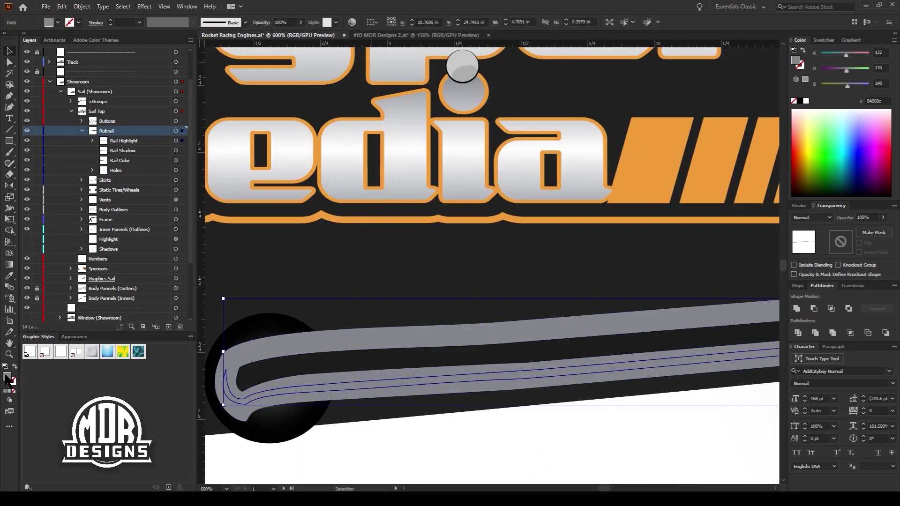
key(a)
click(492, 350)
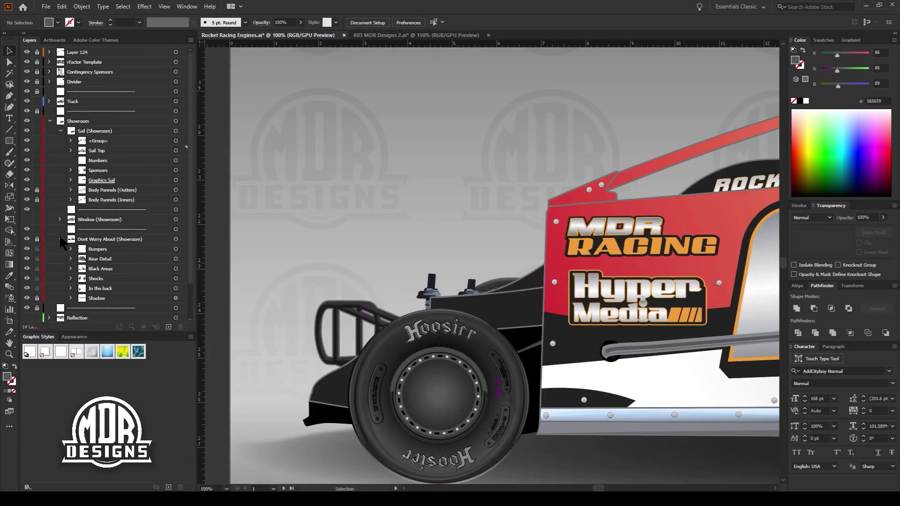
click(71, 209)
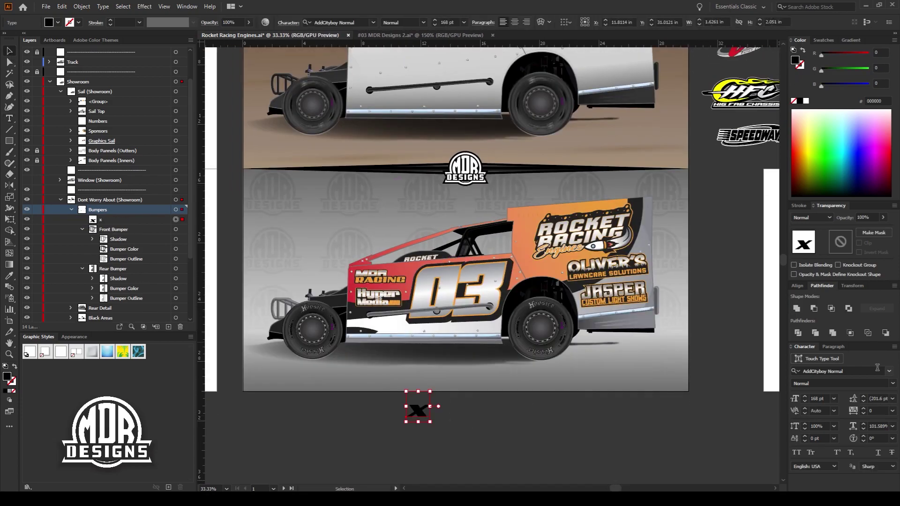
Set the small x in the Road Rage font, make it orange, and add an Offset Path outline around it
click(839, 371)
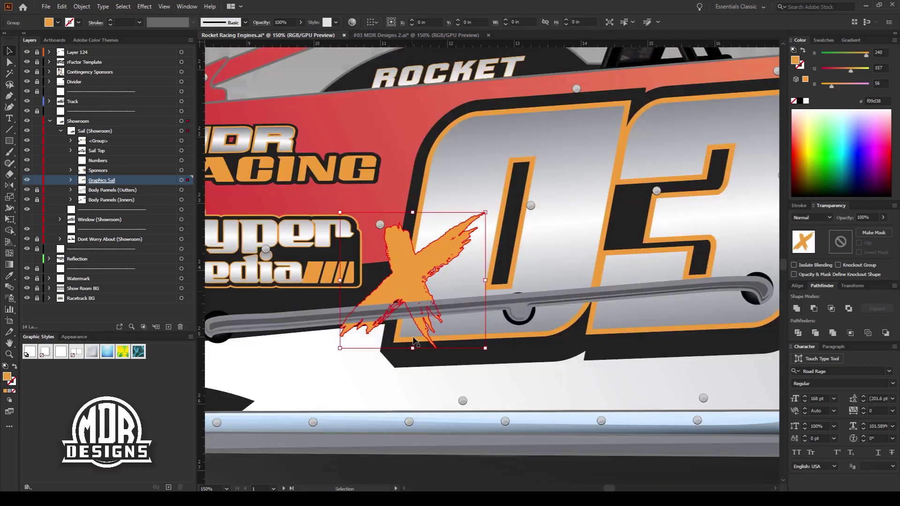
click(82, 6)
mouse_move(112, 227)
click(231, 263)
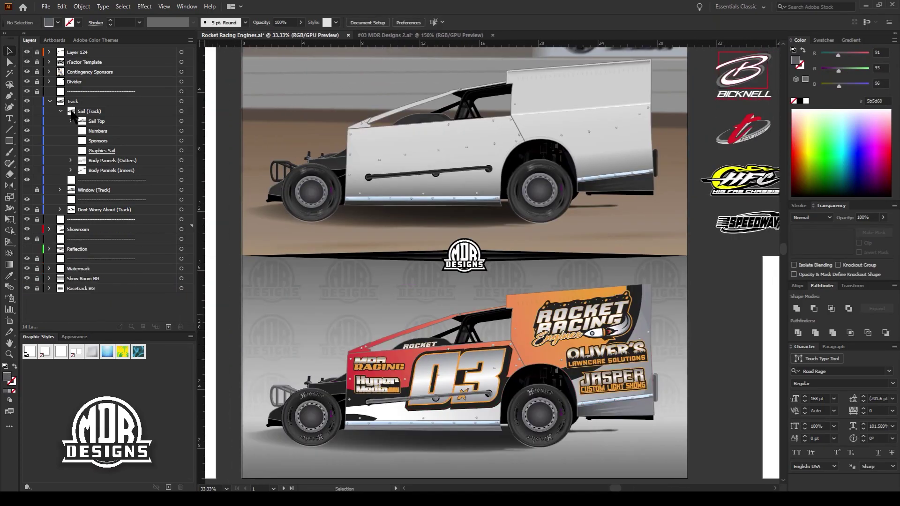
Copy the complete graphics group from the showroom car into the track car's Graphics Sail layer
click(71, 121)
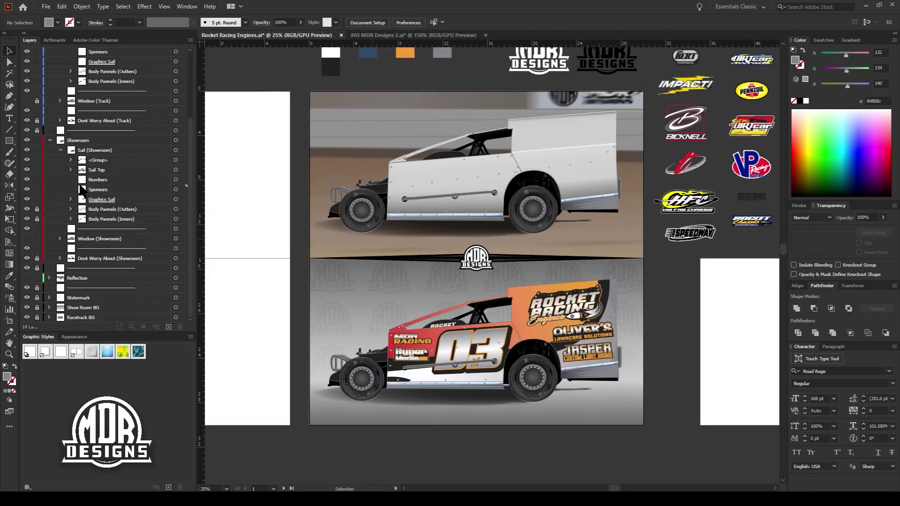
click(71, 199)
click(175, 288)
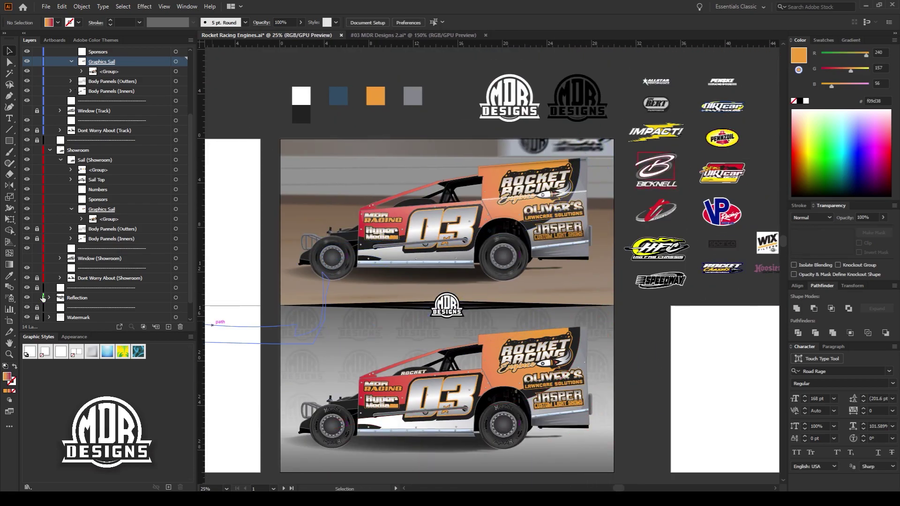
Show the Reflection layer's contents and recolor the reflected car's skirts to match the showroom car
click(49, 297)
scroll(276, 328, down, 3)
key(a)
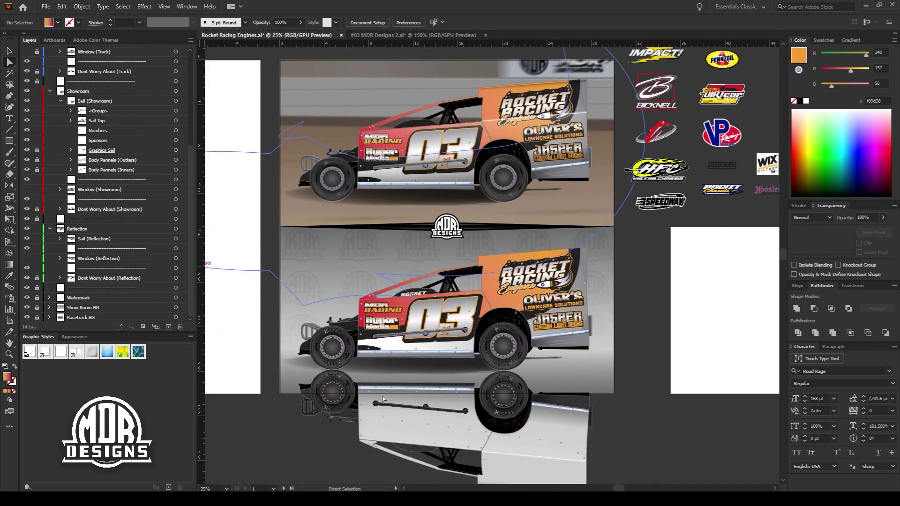
scroll(341, 390, up, 8)
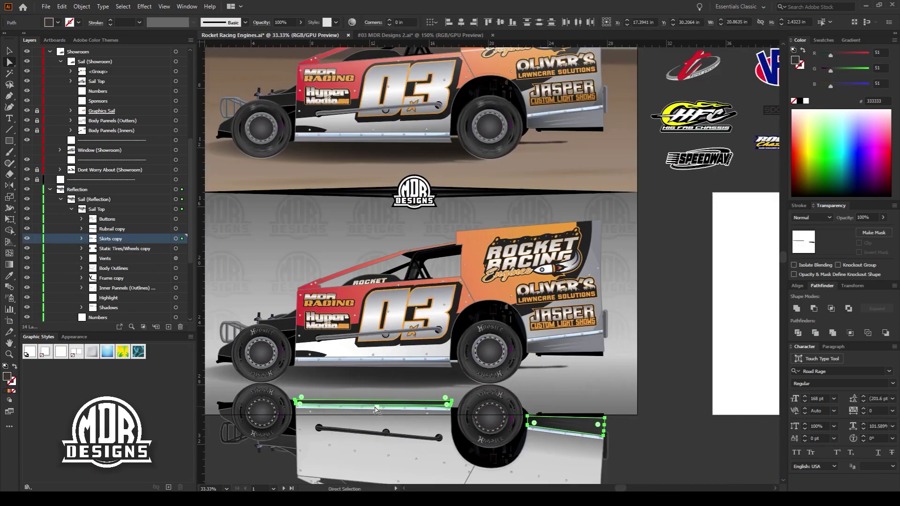
scroll(341, 390, down, 5)
Recolor the reflected car's wheel parts with colors sampled from the showroom car's wheels
scroll(375, 352, up, 5)
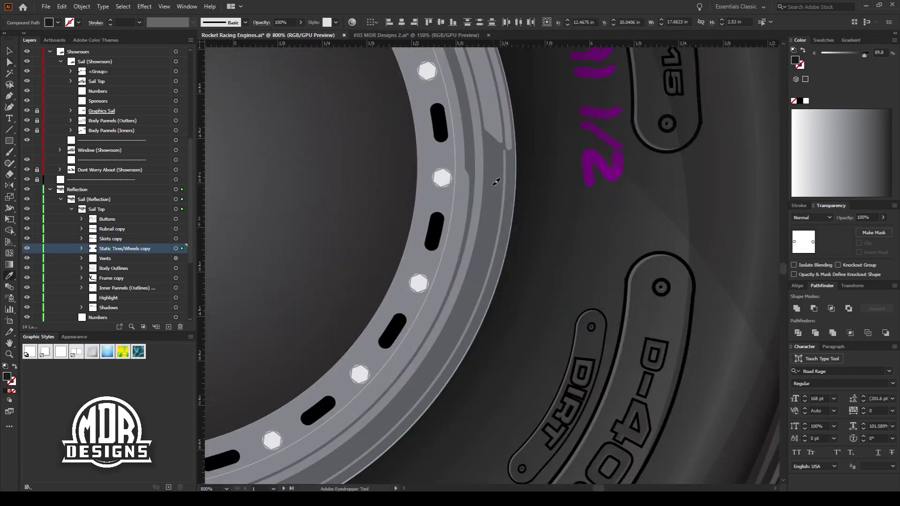
scroll(450, 314, down, 8)
scroll(612, 371, right, 3)
key(v)
click(74, 118)
click(709, 362)
key(a)
scroll(702, 328, up, 3)
click(49, 229)
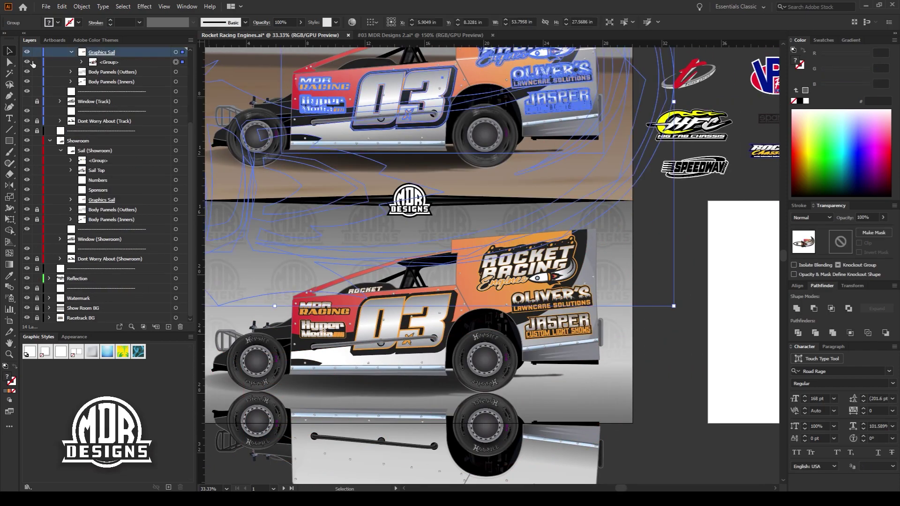
Place the VP Racing Fuels logo low on the showroom car's door and create an Offset Path outline around it
scroll(562, 234, right, 5)
scroll(562, 234, up, 3)
drag(686, 178, 349, 452)
scroll(349, 452, up, 3)
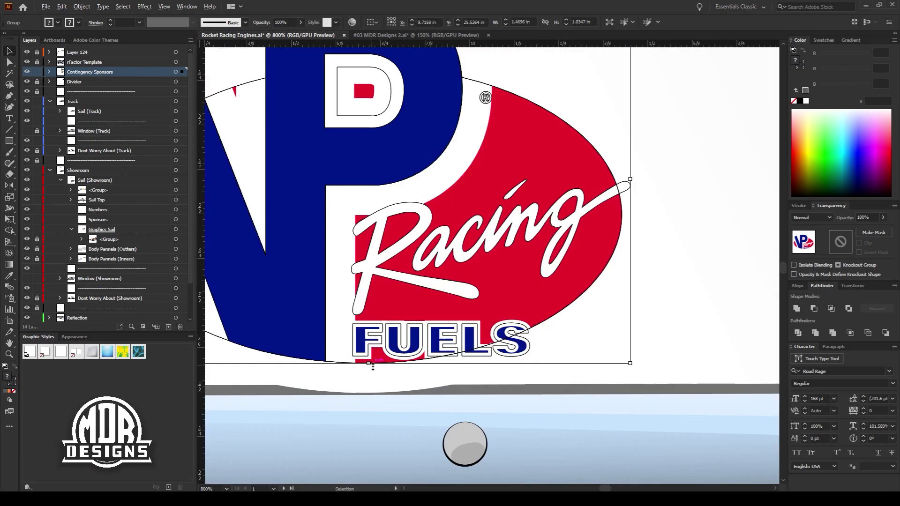
scroll(371, 394, down, 6)
scroll(389, 332, up, 4)
click(81, 6)
mouse_move(117, 228)
click(221, 262)
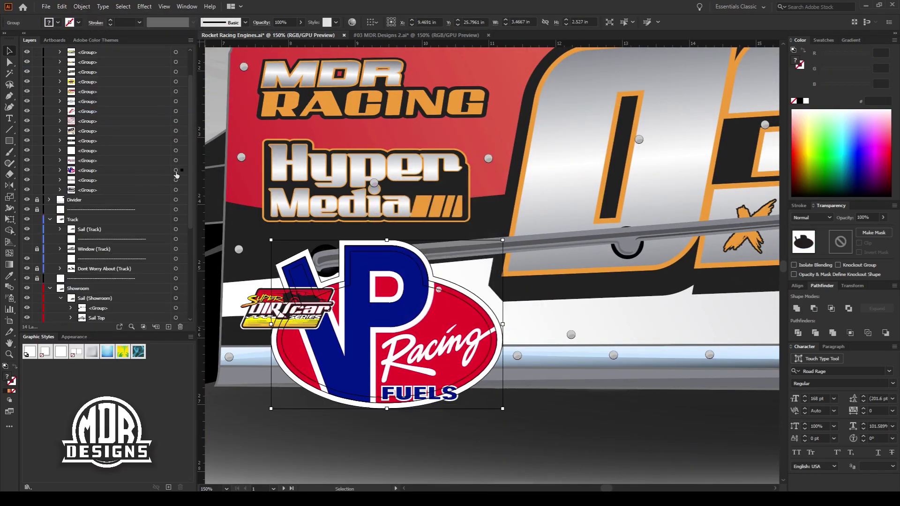
Copy the showroom graphics group, including the contingency sponsor logos, into the track car's Graphics Sail layer
key(ctrl+minus)
key(ctrl+minus)
key(ctrl+minus)
key(ctrl+minus)
key(ctrl+minus)
key(ctrl+shift+a)
scroll(126, 192, down, 7)
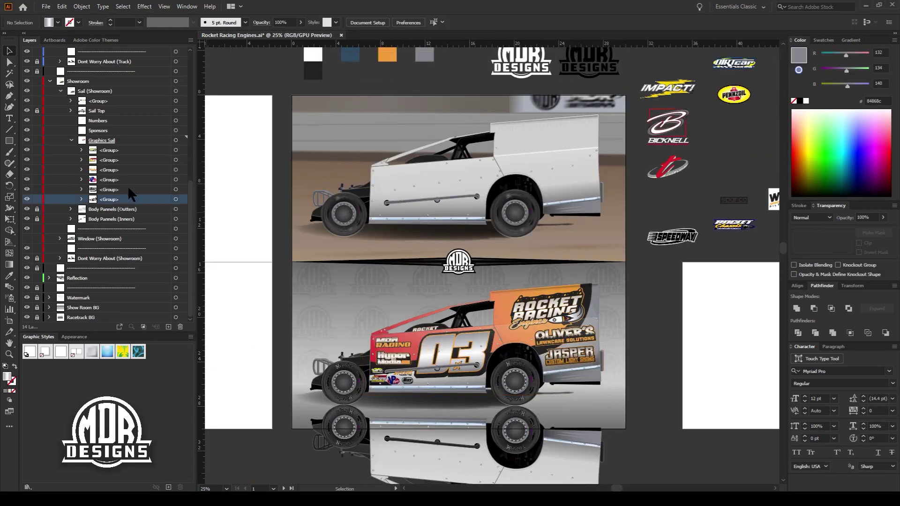
drag(182, 200, 182, 53)
scroll(356, 262, up, 4)
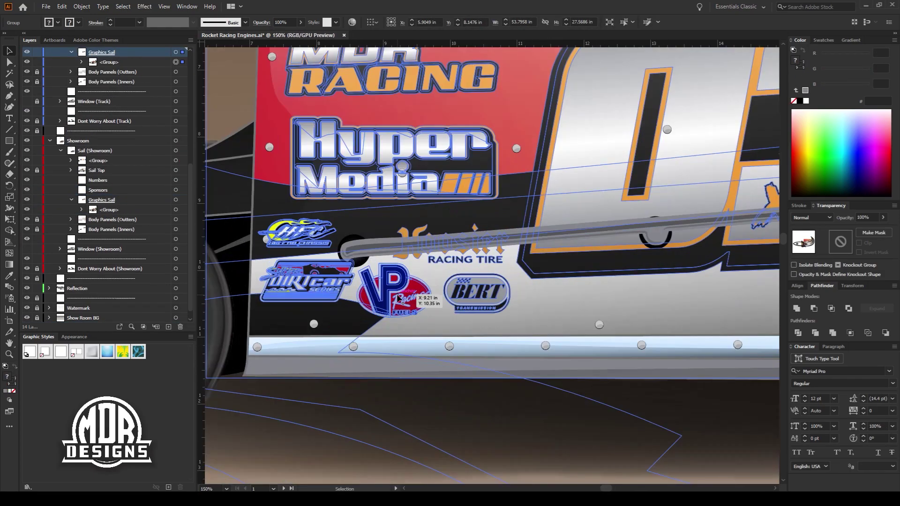
Add the Rocket Racing cockpit lettering and dark inner panel shapes to the track car's Body Panels (Inners) layer
scroll(496, 378, down, 5)
key(ctrl+shift+a)
click(102, 199)
scroll(394, 433, up, 5)
scroll(395, 434, down, 5)
scroll(450, 281, up, 5)
scroll(604, 334, down, 6)
key(ctrl+shift+a)
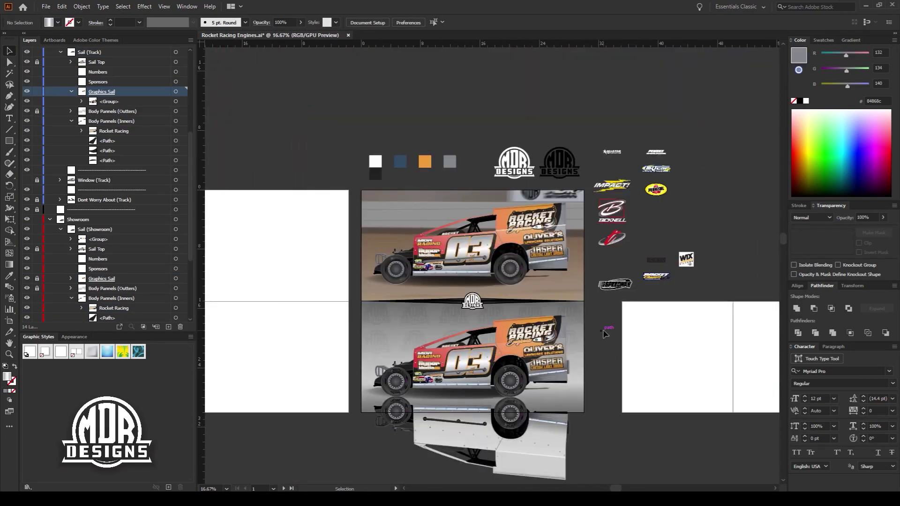
Set the opacity of the white highlight strip across the car's sail panel to 73%
scroll(481, 332, up, 1)
scroll(633, 211, up, 6)
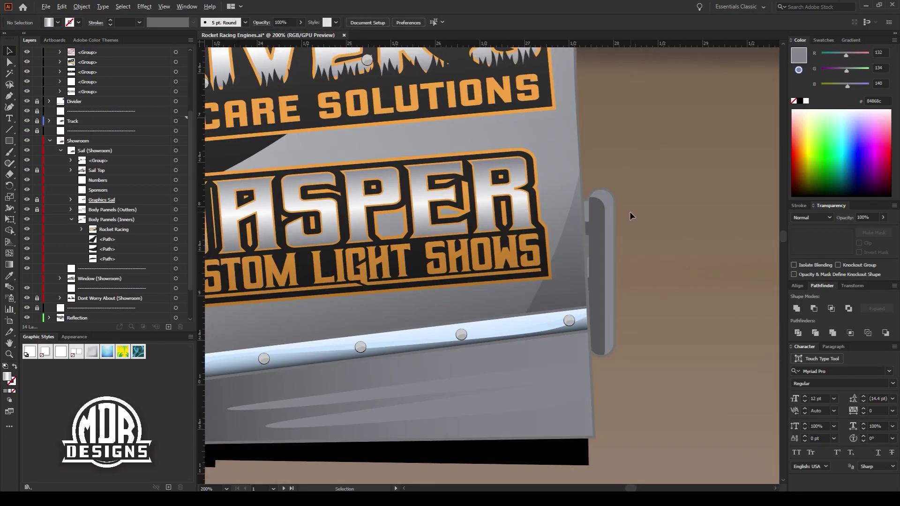
click(50, 121)
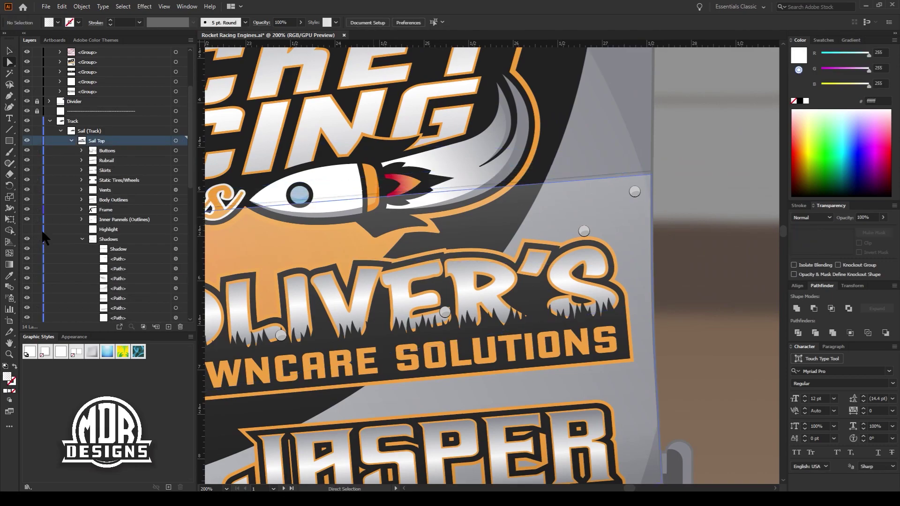
key(ctrl+shift+a)
scroll(282, 367, left, 6)
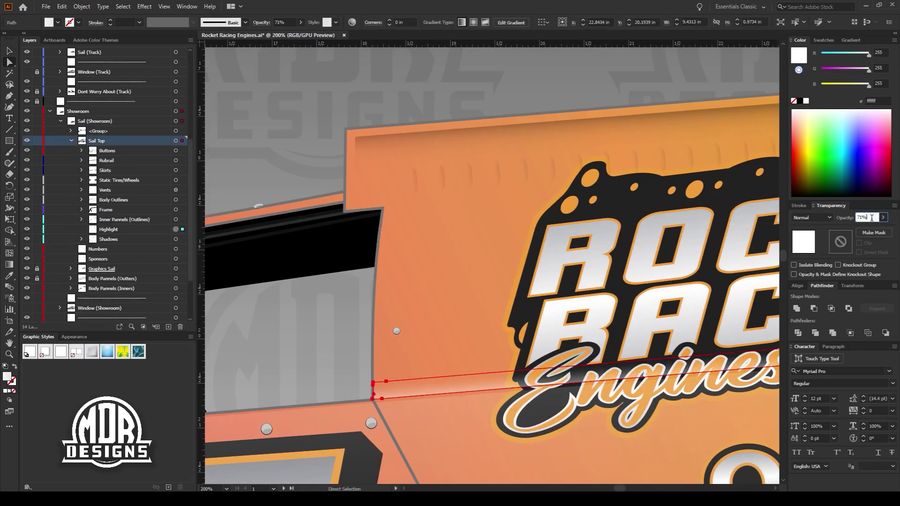
scroll(412, 268, down, 5)
scroll(443, 306, up, 3)
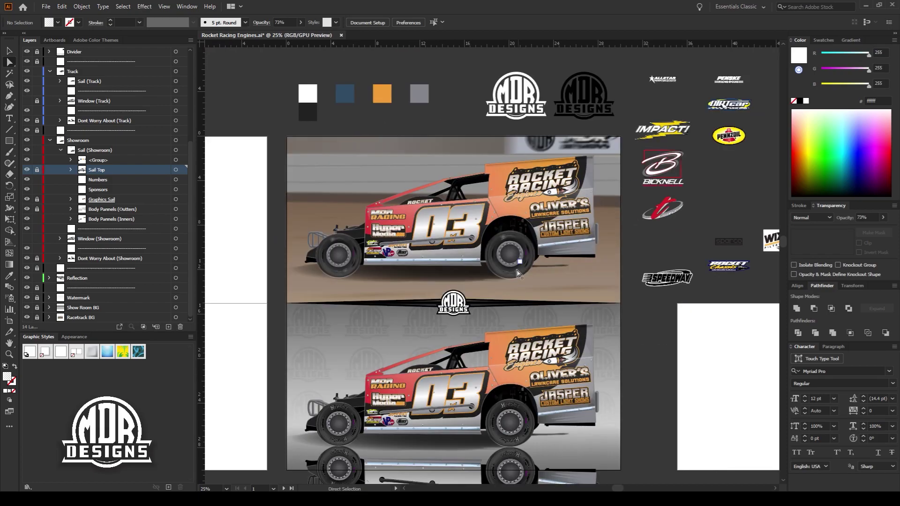
Flip a copy of the showroom graphics vertically and fit it onto the reflected car in the Reflection layer
scroll(442, 305, down, 4)
click(443, 305)
click(82, 6)
key(Escape)
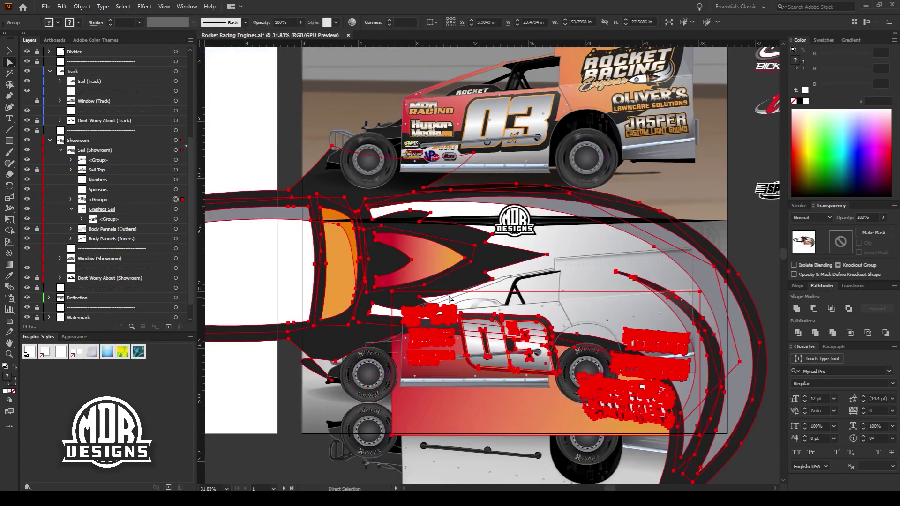
scroll(517, 280, down, 3)
click(516, 280)
scroll(448, 327, up, 3)
scroll(445, 330, down, 4)
key(ctrl+shift+a)
scroll(70, 204, up, 2)
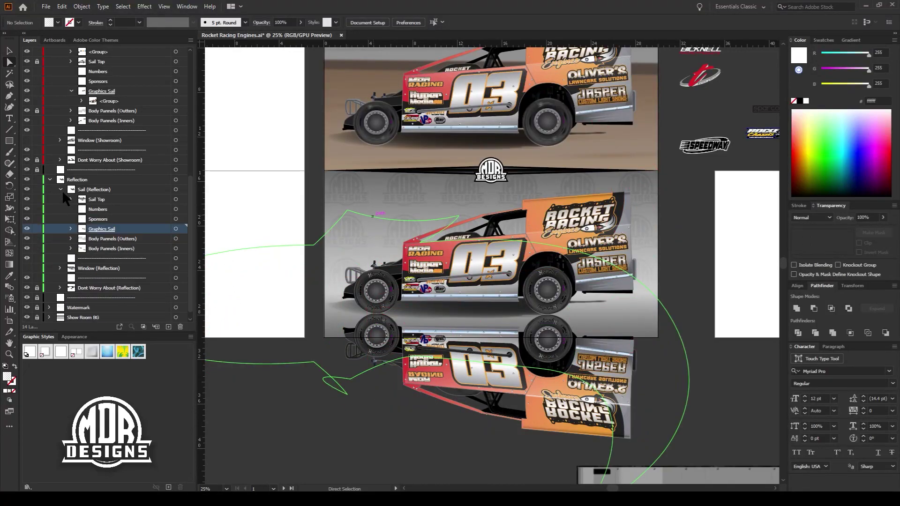
Select the whole reflected car and move it up to meet the showroom car's tires
click(175, 238)
key(v)
scroll(445, 327, down, 1)
drag(397, 421, 397, 395)
key(ctrl+equal)
key(ctrl+equal)
key(ctrl+equal)
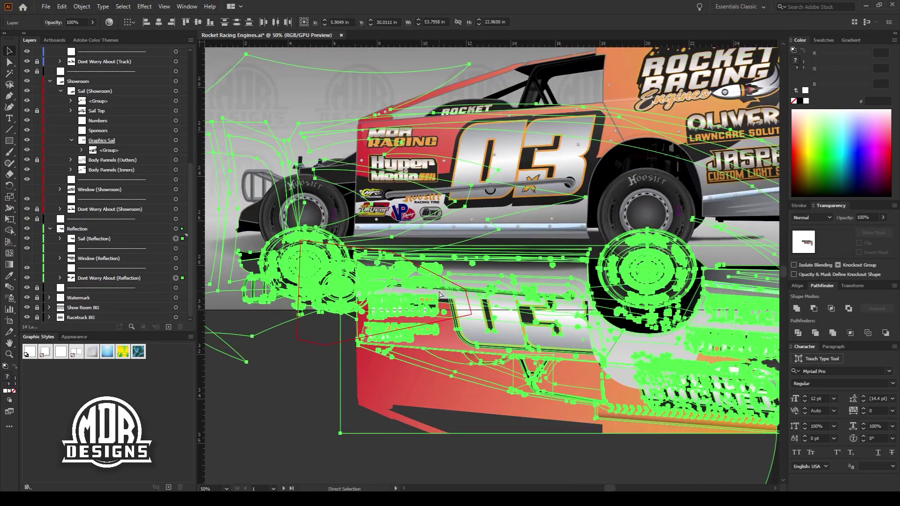
Shift the reflected car straight down so it sits just beneath the showroom car's tires, and deselect it
key(ctrl+minus)
key(ctrl+minus)
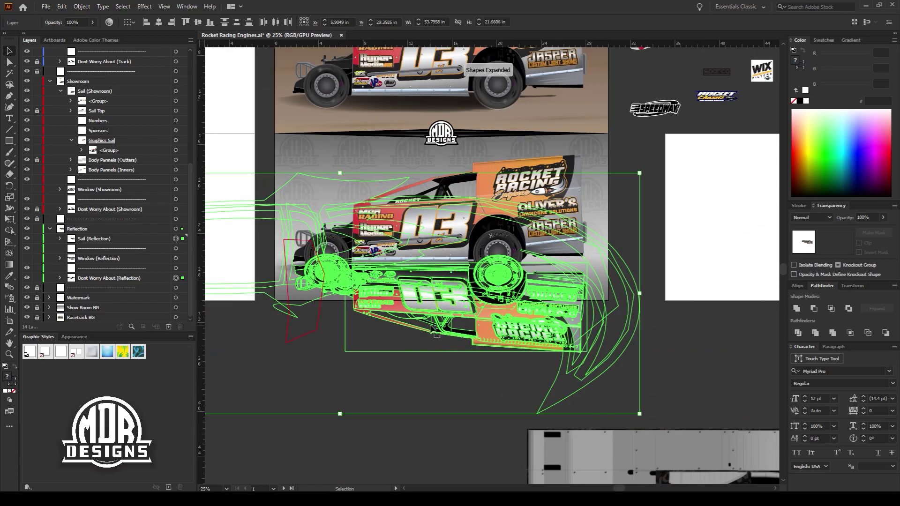
key(ctrl+shift+a)
scroll(356, 276, up, 3)
key(ctrl+minus)
key(ctrl+minus)
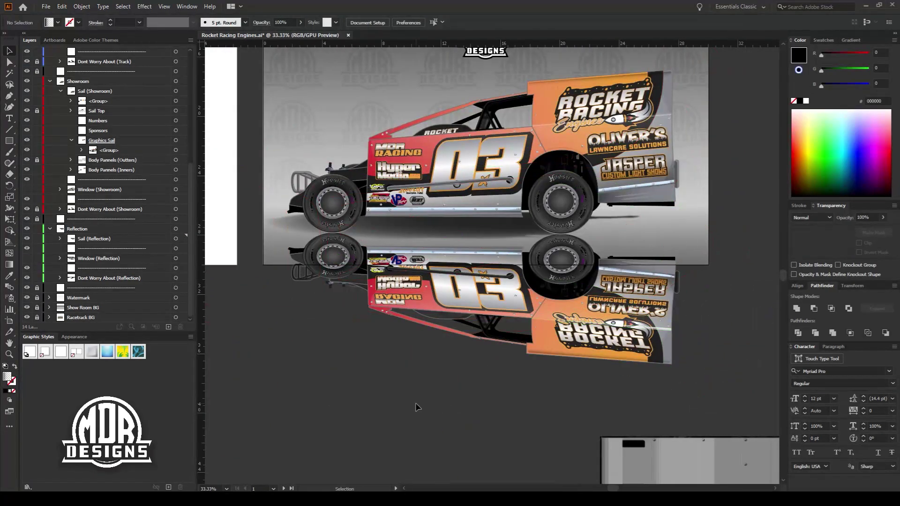
Lower the opacity of the whole Reflection layer so the mirrored car appears as a faint floor reflection
click(61, 199)
alt+click(62, 202)
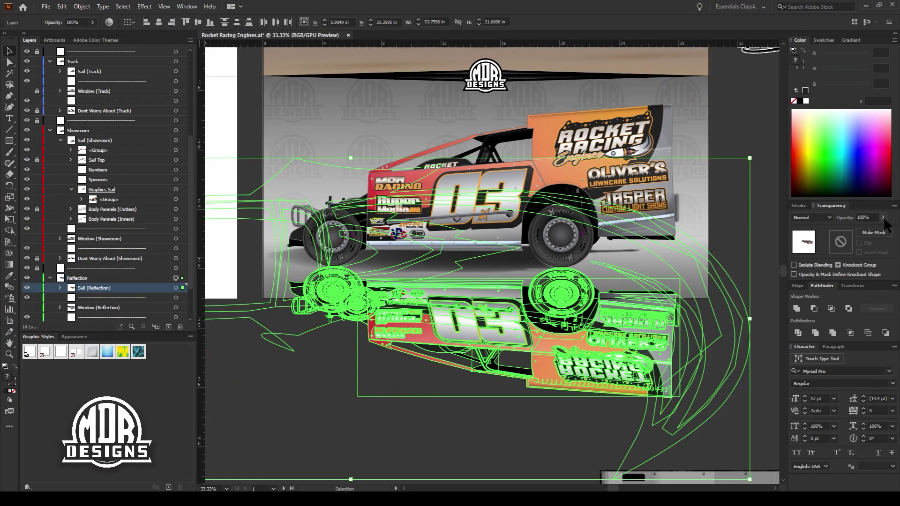
key(ctrl+shift+a)
key(ctrl+minus)
scroll(666, 322, up, 2)
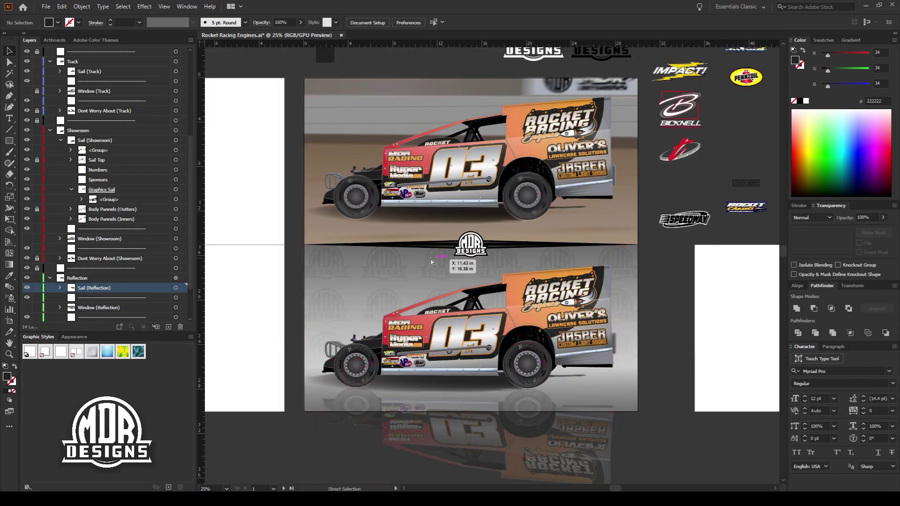
Save the Rocket Racing Engines file and close the #03 MDR Designs 2 reference document
key(ctrl+s)
key(ctrl+0)
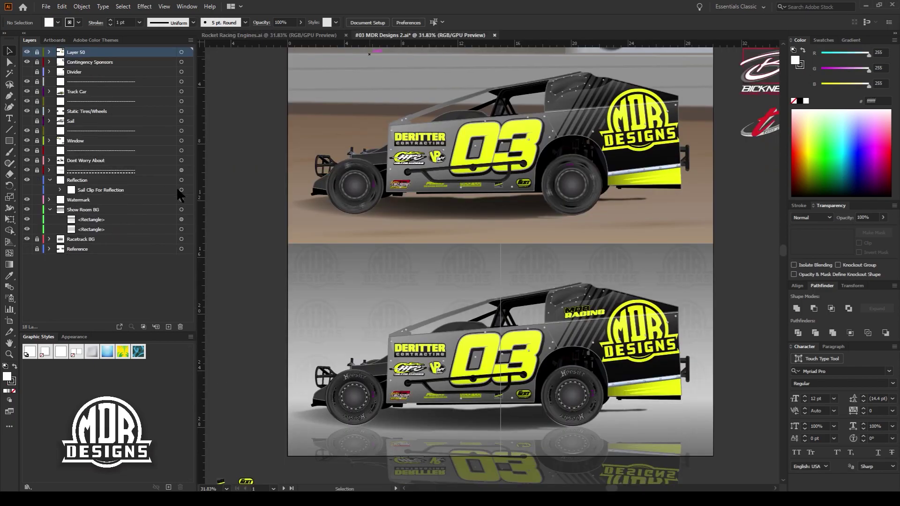
key(ctrl+w)
click(498, 263)
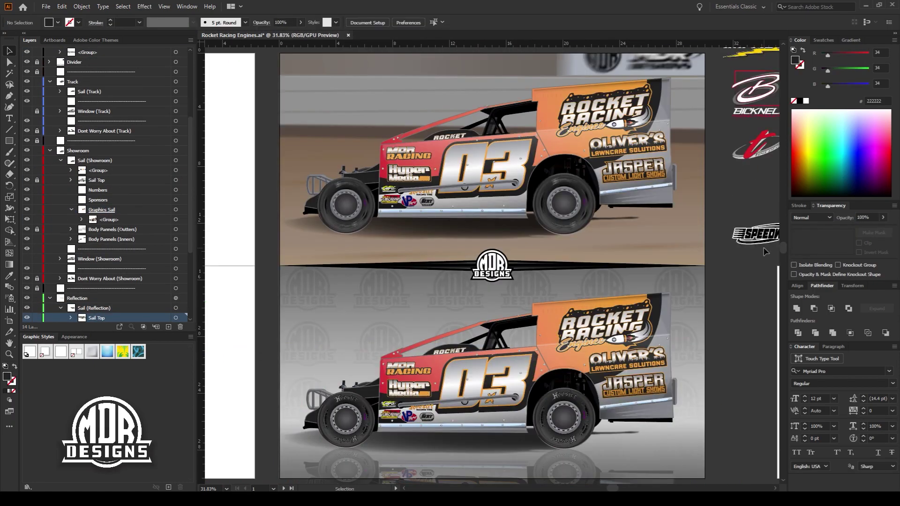
Place a black MDR Designs logo, reduced to about 0.84 in wide, on the lower side panel ahead of the rear wheel on the showroom and track cars
key(ctrl+minus)
click(71, 209)
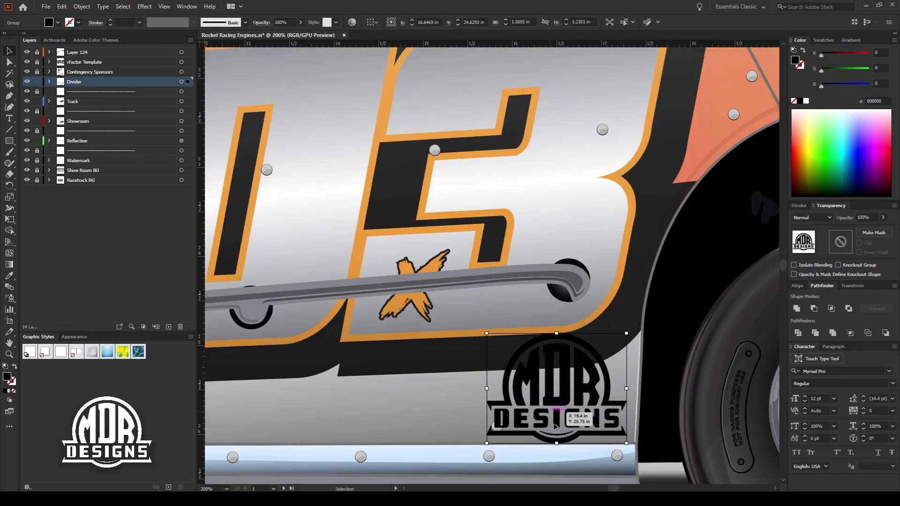
drag(547, 400, 628, 423)
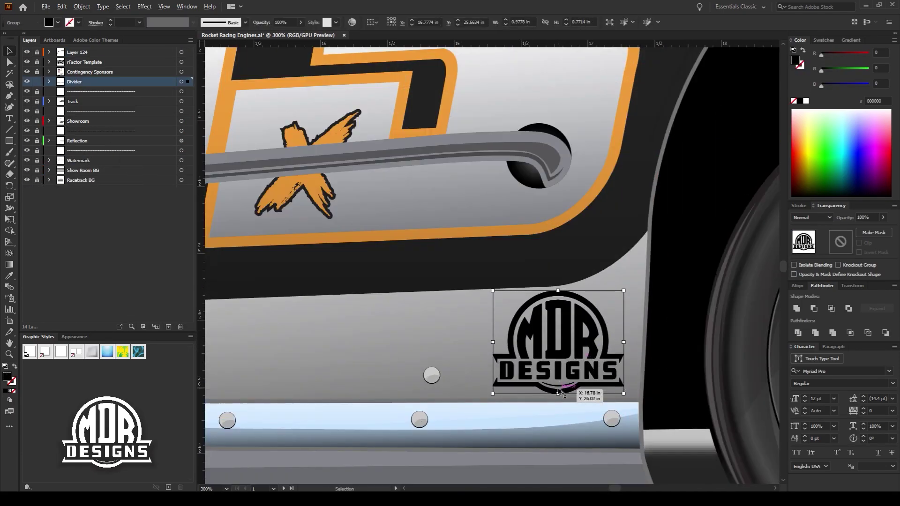
drag(538, 375, 537, 49)
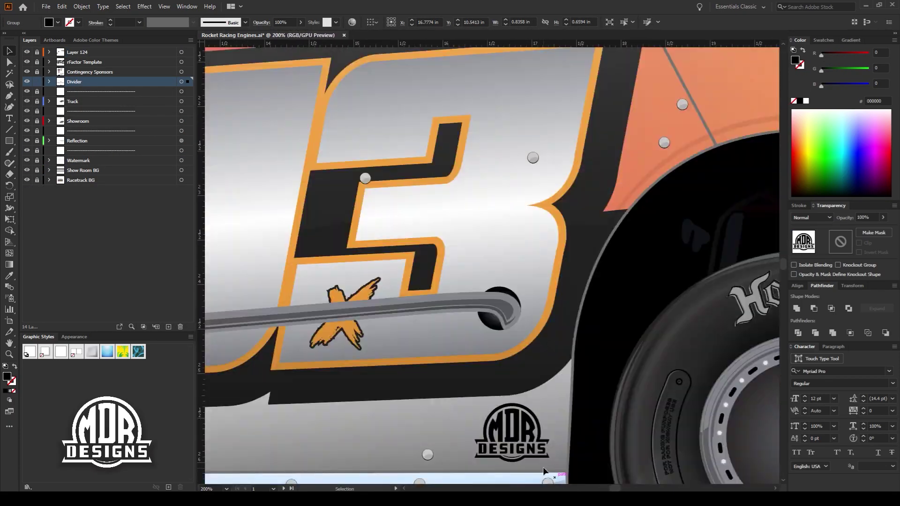